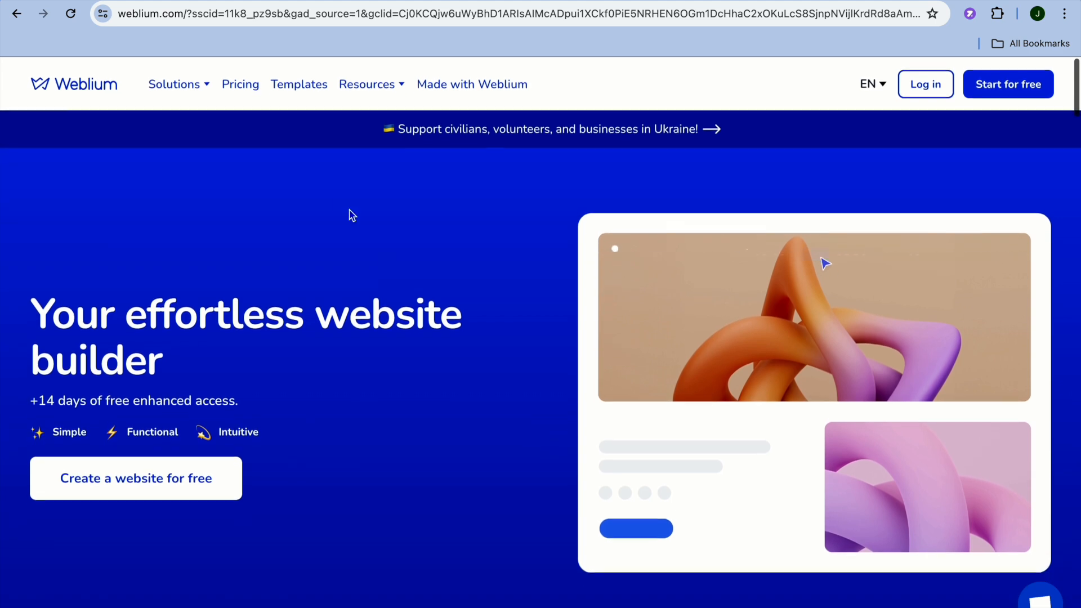
Step: Start creating a free website and sign up for Weblium with the existing Google account
{"action": "mouse_move", "coordinate": [194, 89]}
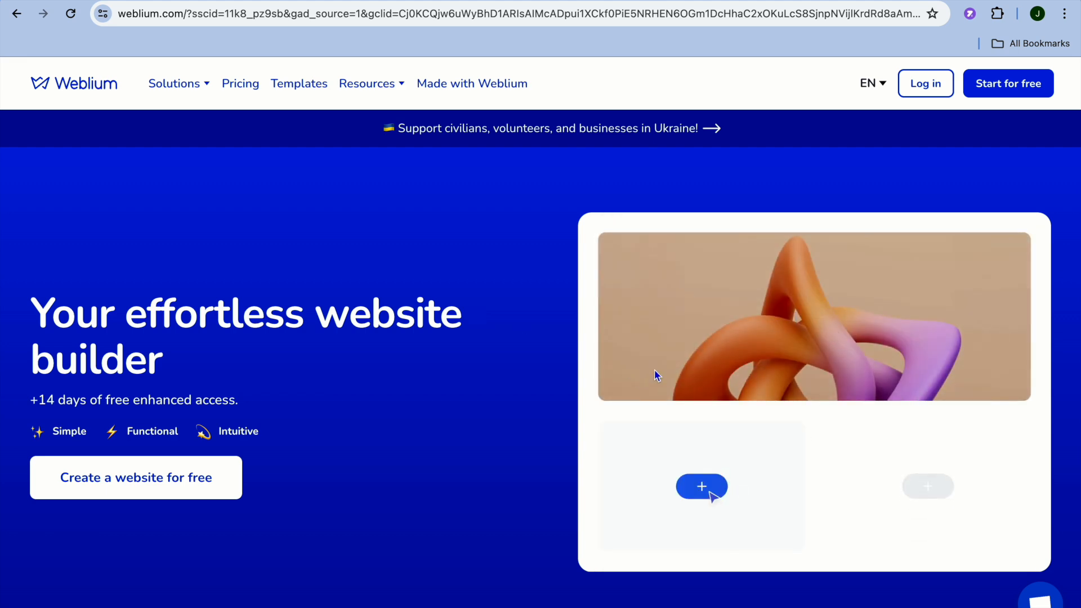
{"action": "scroll", "coordinate": [540, 388], "scroll_direction": "down", "scroll_amount": 2}
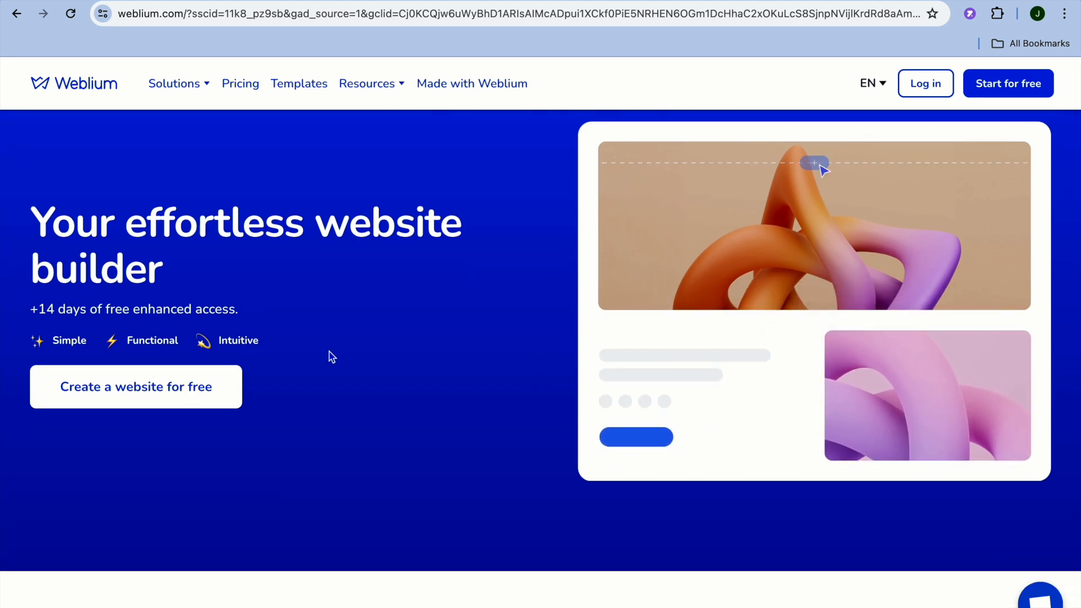
{"action": "left_click", "coordinate": [185, 402]}
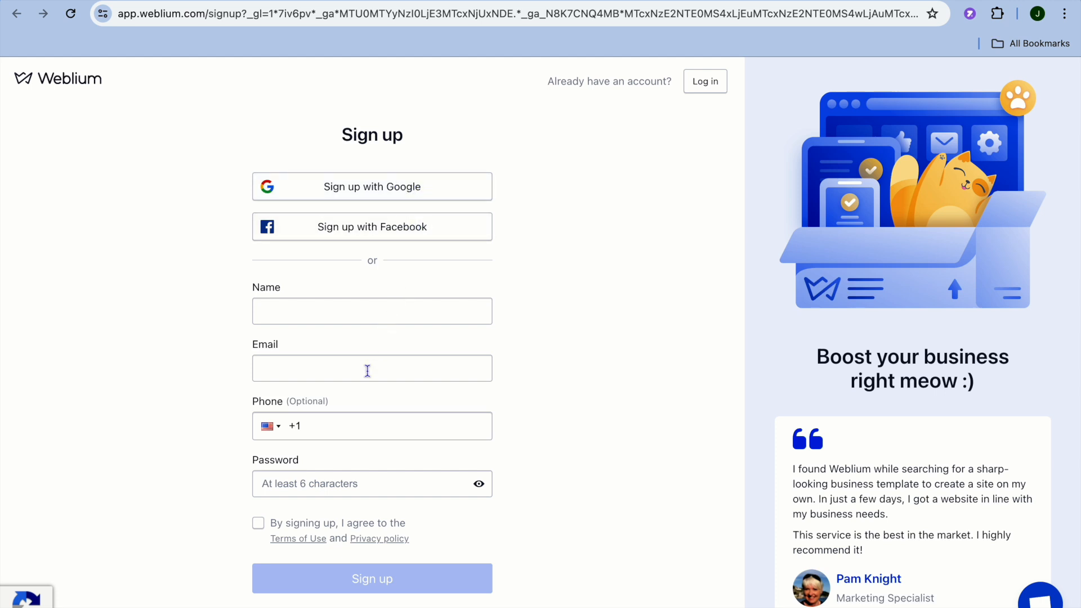
{"action": "left_click", "coordinate": [409, 200]}
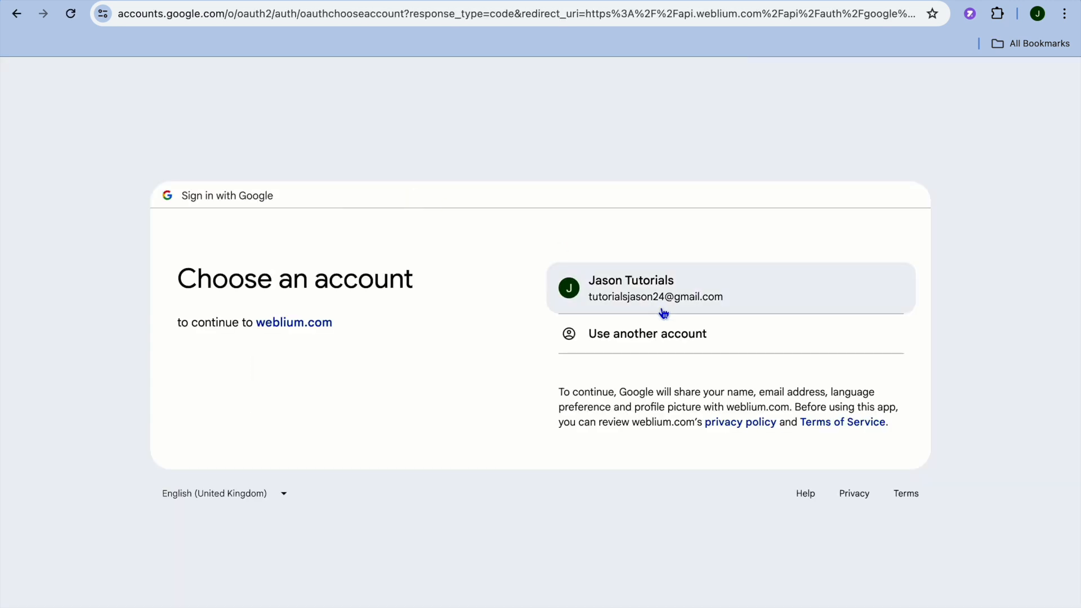
{"action": "left_click", "coordinate": [660, 311]}
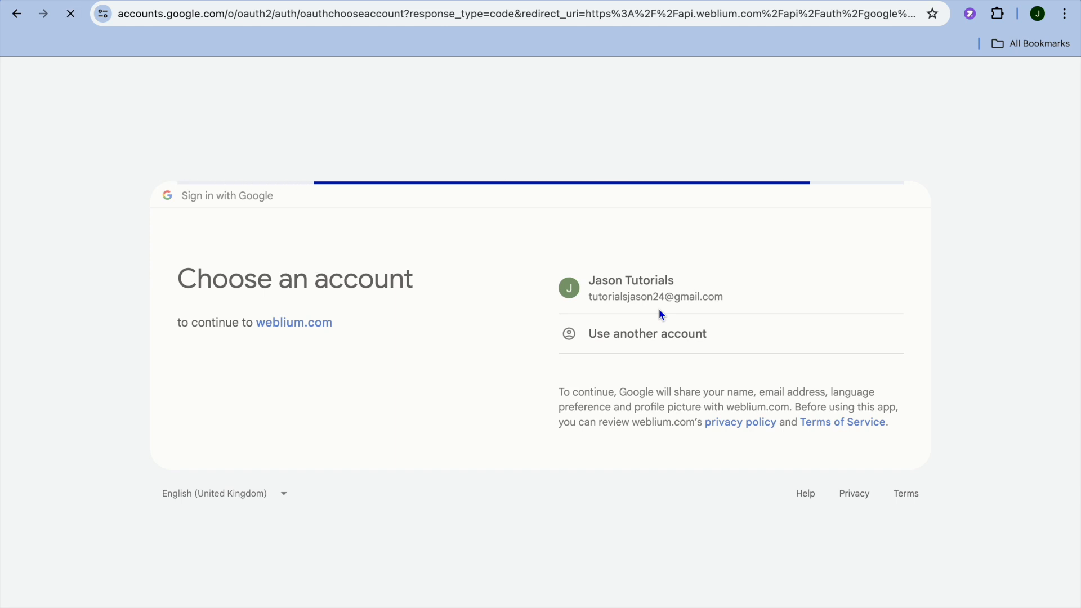
{"action": "left_click", "coordinate": [663, 440]}
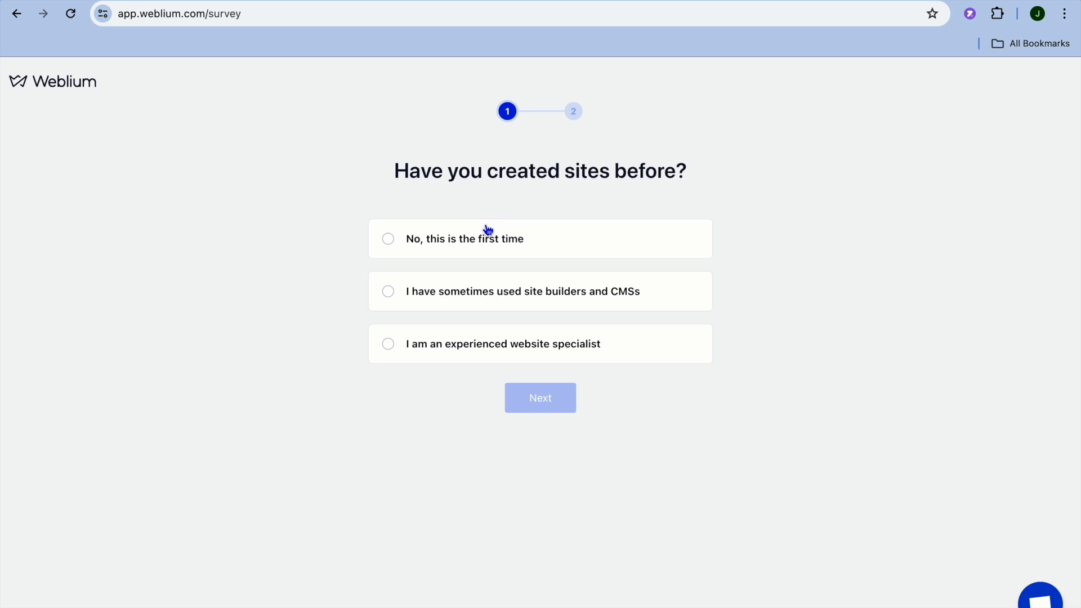
Step: Answer the survey with "No, this is the first time" and "I am creating my personal website", and dismiss the news feed
{"action": "left_click", "coordinate": [403, 243]}
{"action": "left_click", "coordinate": [553, 402]}
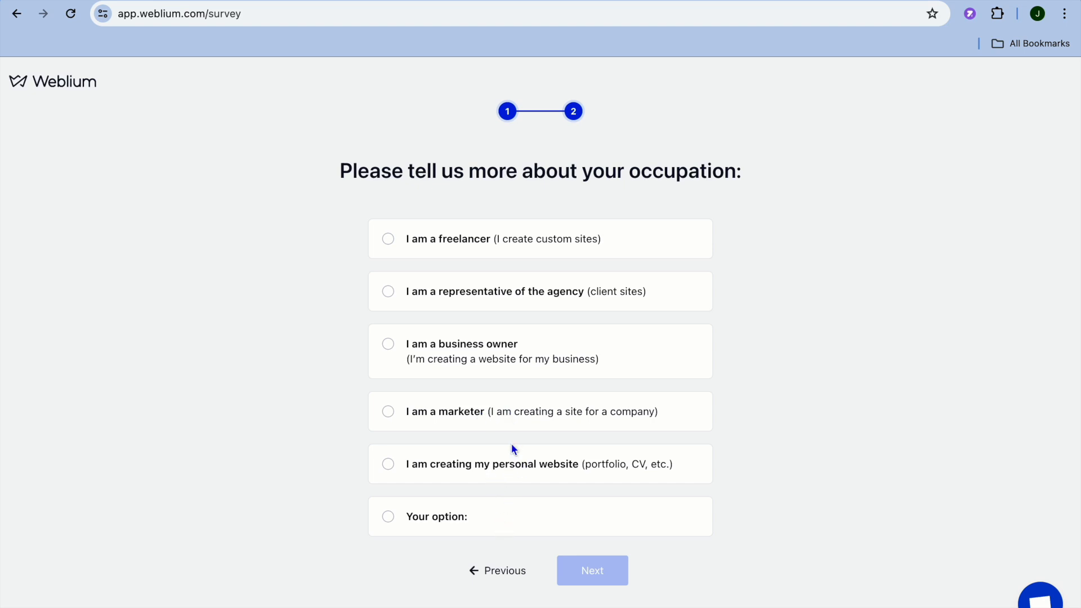
{"action": "left_click", "coordinate": [388, 465]}
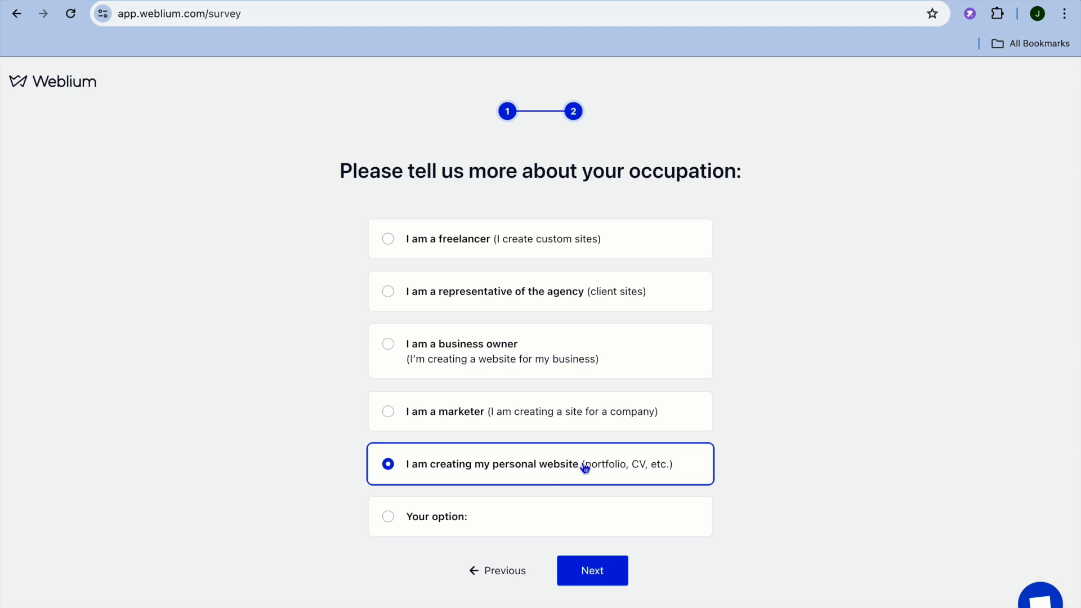
{"action": "left_click", "coordinate": [612, 572]}
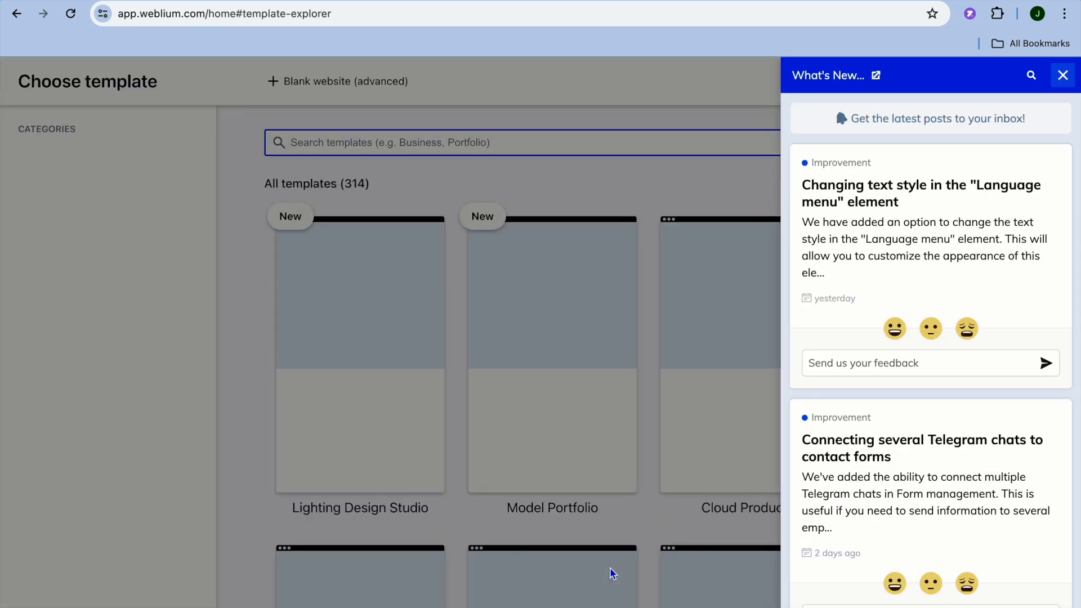
{"action": "left_click", "coordinate": [1062, 75]}
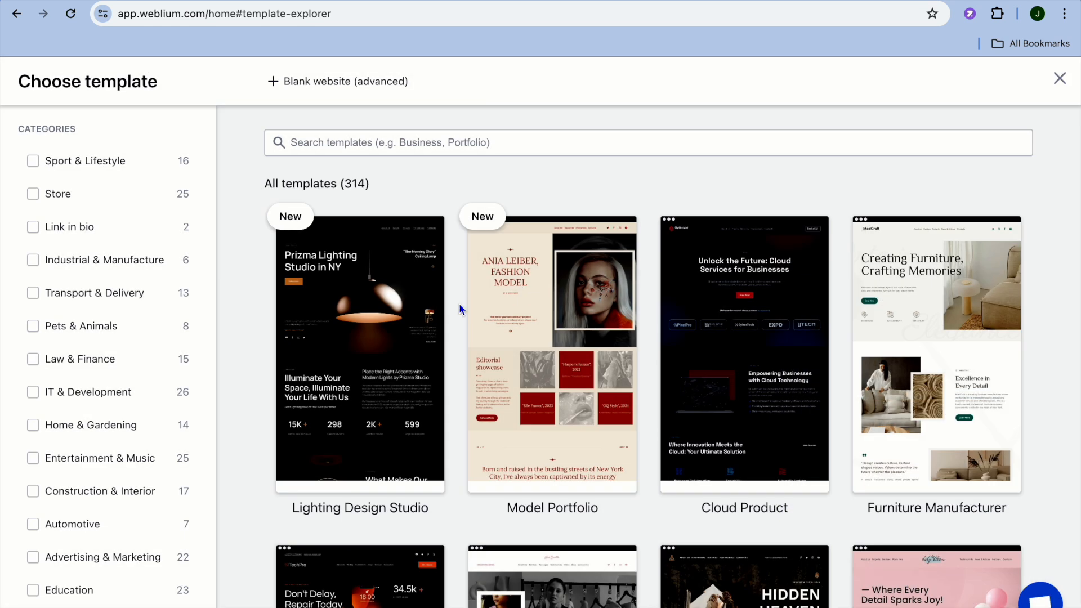
Step: Filter the templates by Sport & Lifestyle, browse the designs, and clear that filter
{"action": "mouse_move", "coordinate": [297, 277]}
{"action": "left_click", "coordinate": [33, 162]}
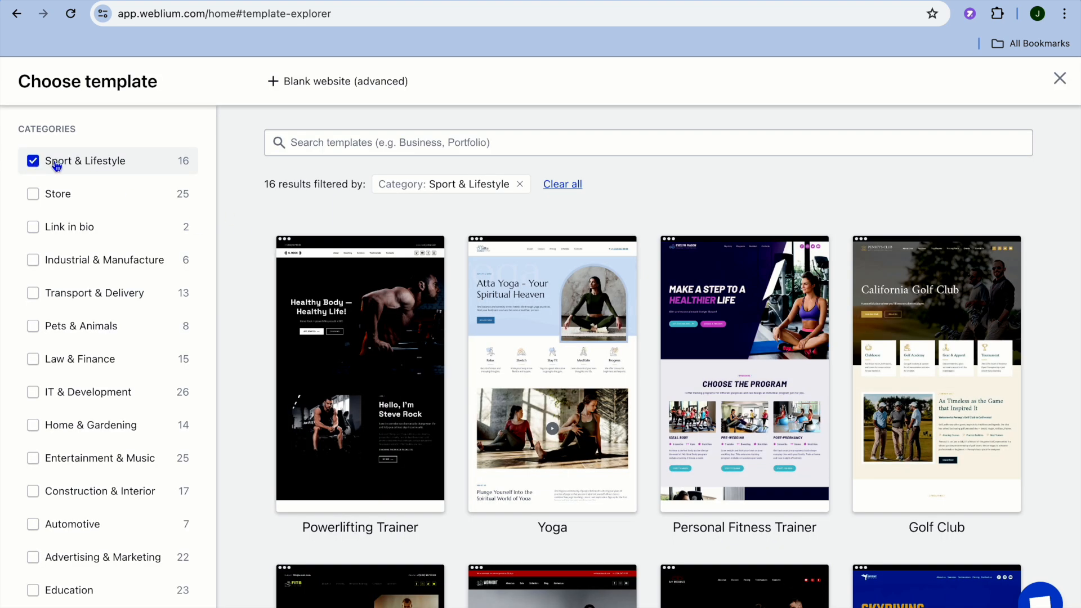
{"action": "mouse_move", "coordinate": [501, 350]}
{"action": "scroll", "coordinate": [502, 349], "scroll_direction": "down", "scroll_amount": 2}
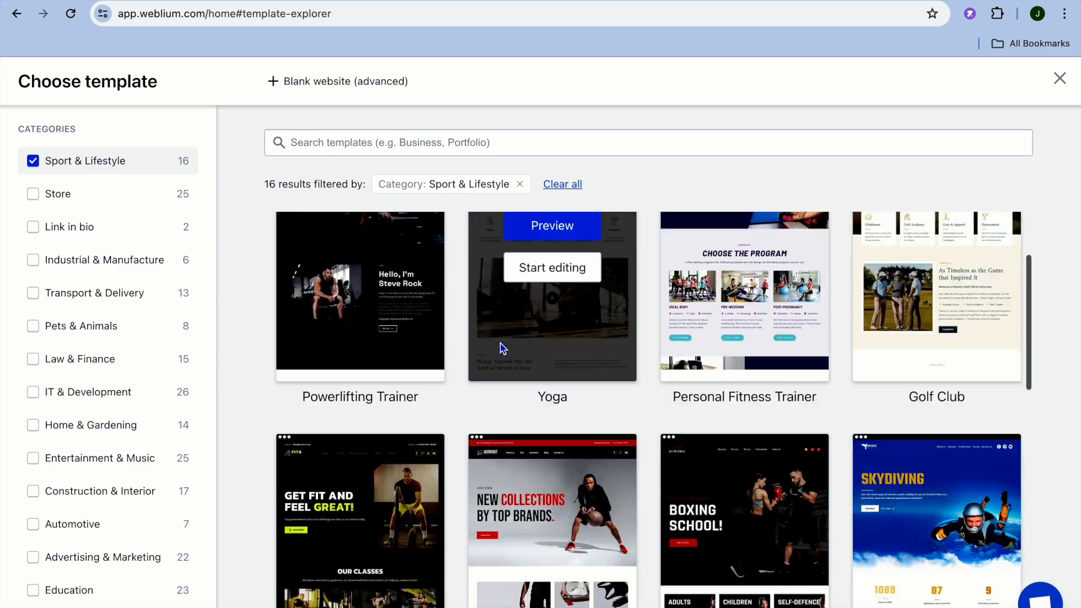
{"action": "scroll", "coordinate": [502, 349], "scroll_direction": "down", "scroll_amount": 10}
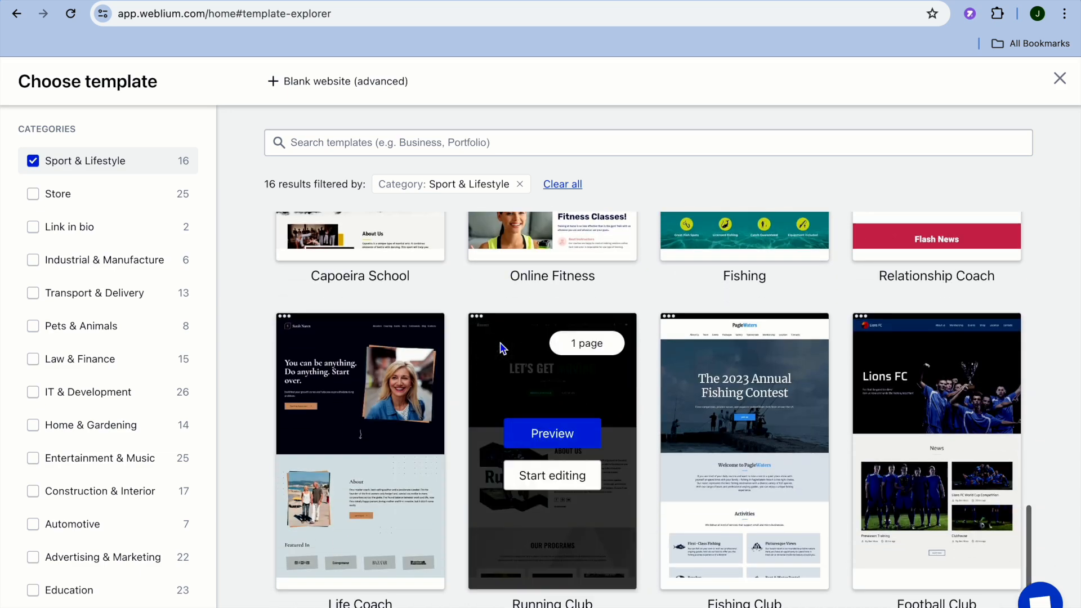
{"action": "scroll", "coordinate": [502, 349], "scroll_direction": "up", "scroll_amount": 10}
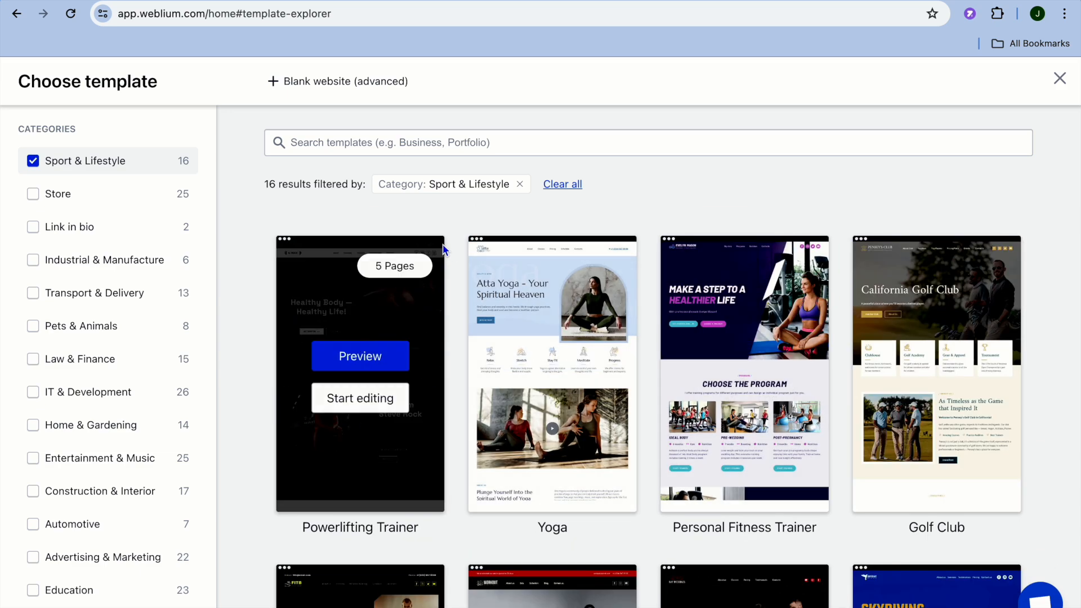
{"action": "left_click", "coordinate": [33, 162]}
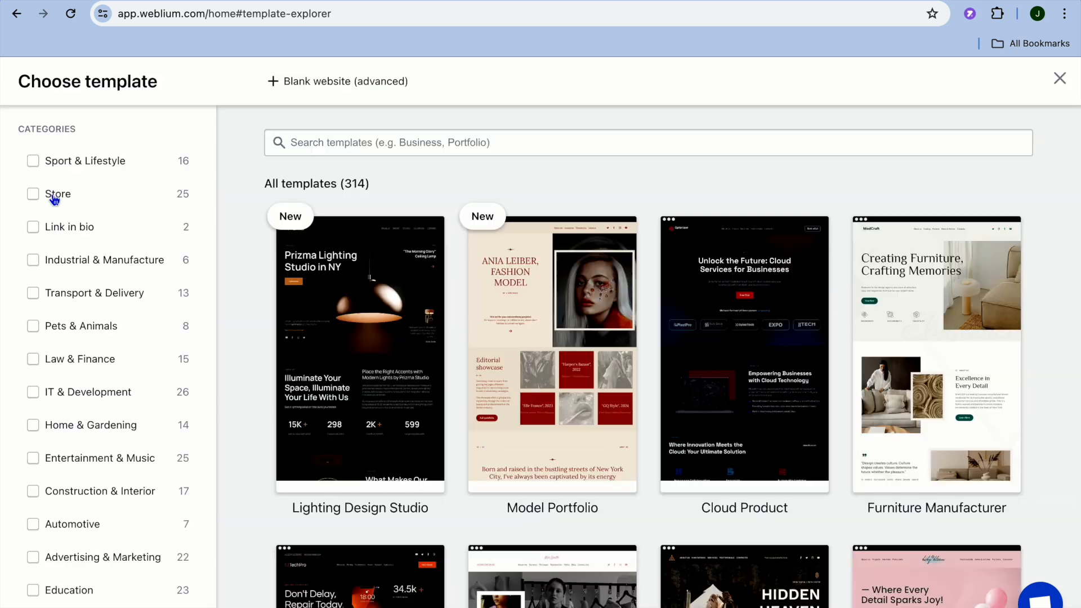
Step: Browse the templates in the Store category and remove the category filter
{"action": "left_click", "coordinate": [34, 196]}
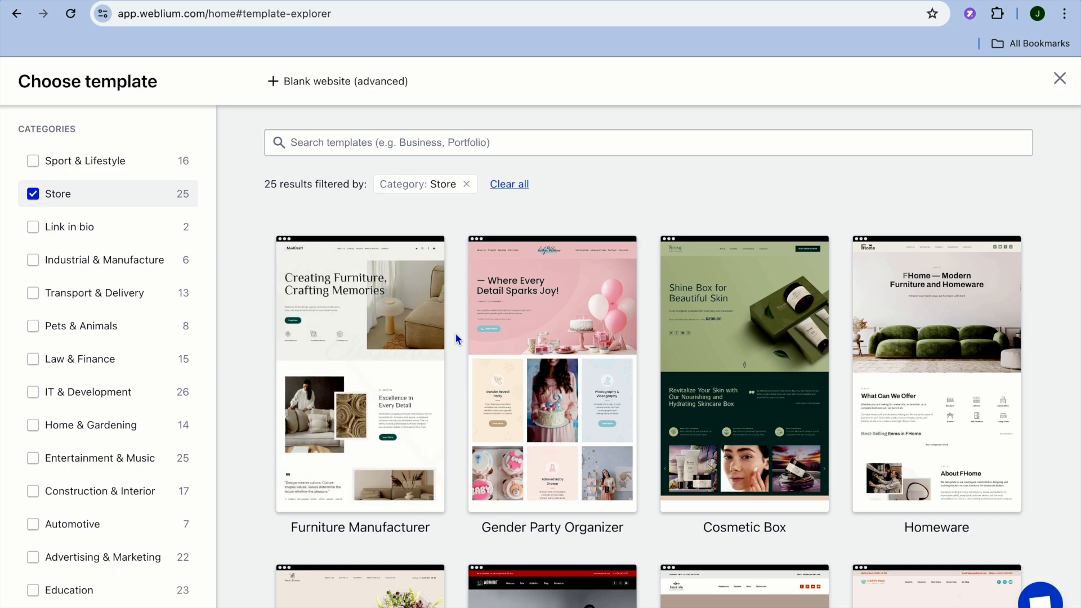
{"action": "scroll", "coordinate": [454, 333], "scroll_direction": "down", "scroll_amount": 20}
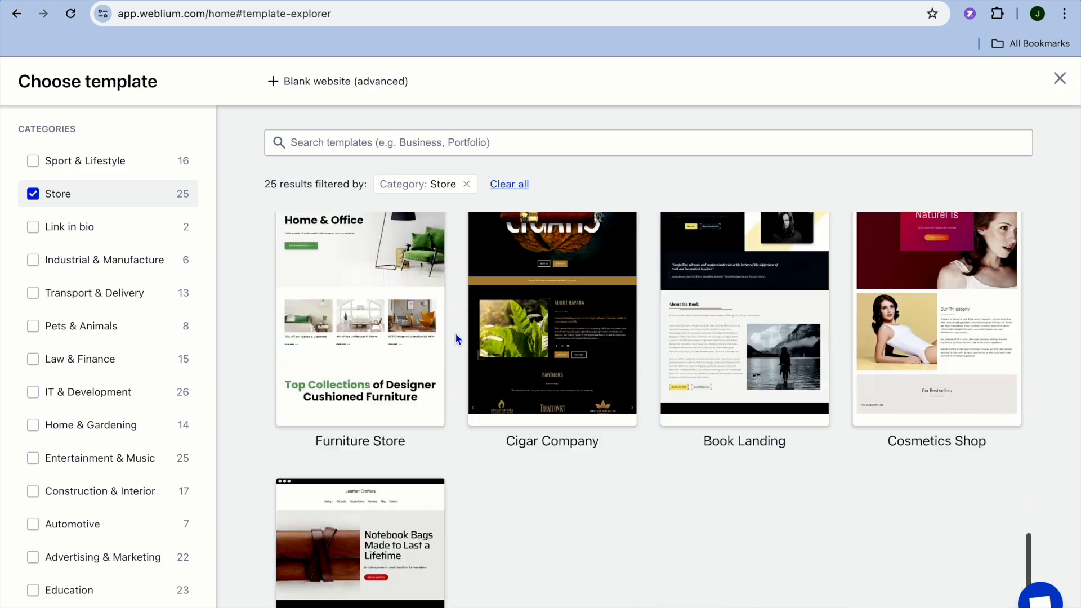
{"action": "scroll", "coordinate": [455, 333], "scroll_direction": "up", "scroll_amount": 10}
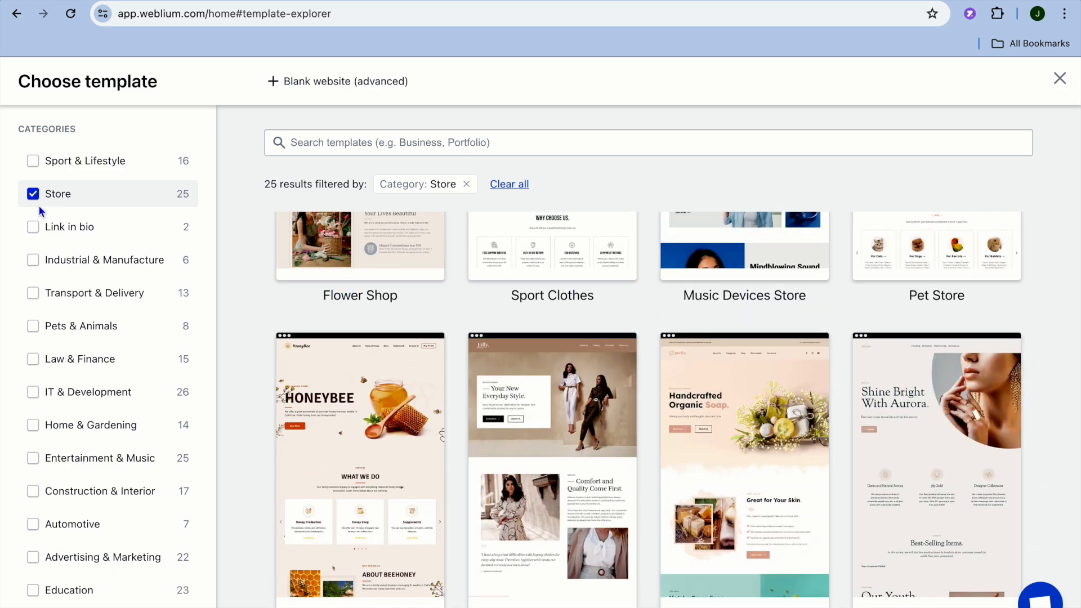
{"action": "left_click", "coordinate": [33, 194]}
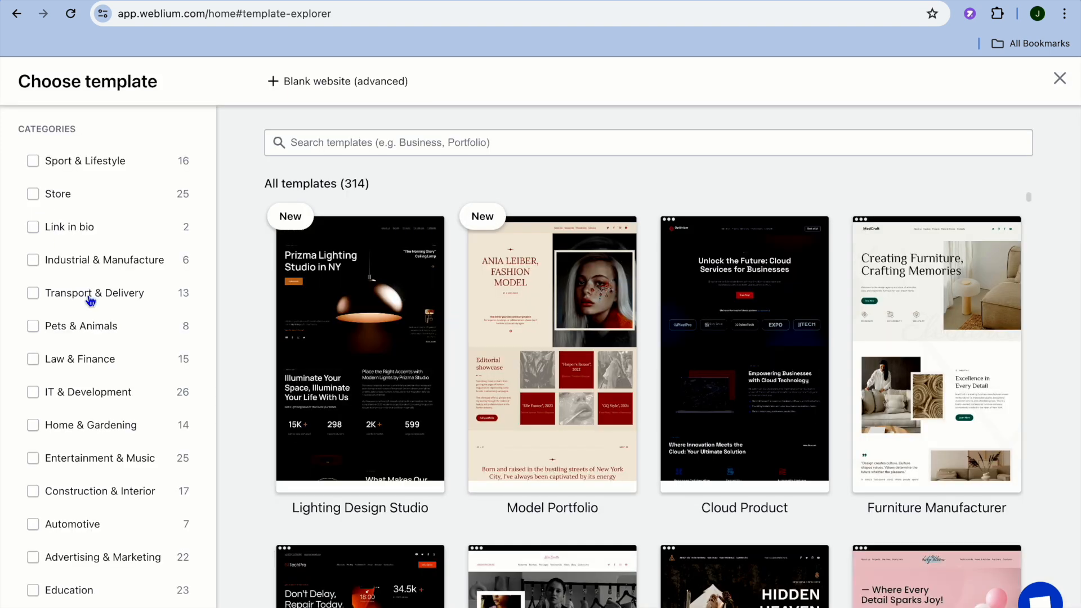
Step: Filter the templates by Portfolio & CV and start editing the Architect CV template
{"action": "scroll", "coordinate": [90, 300], "scroll_direction": "down", "scroll_amount": 7}
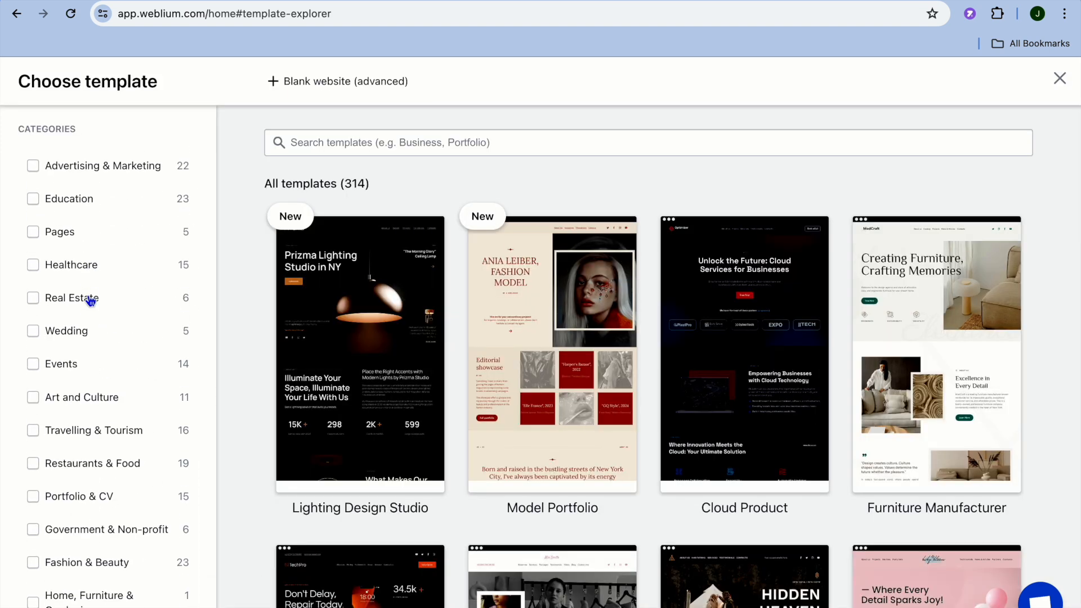
{"action": "scroll", "coordinate": [90, 300], "scroll_direction": "up", "scroll_amount": 7}
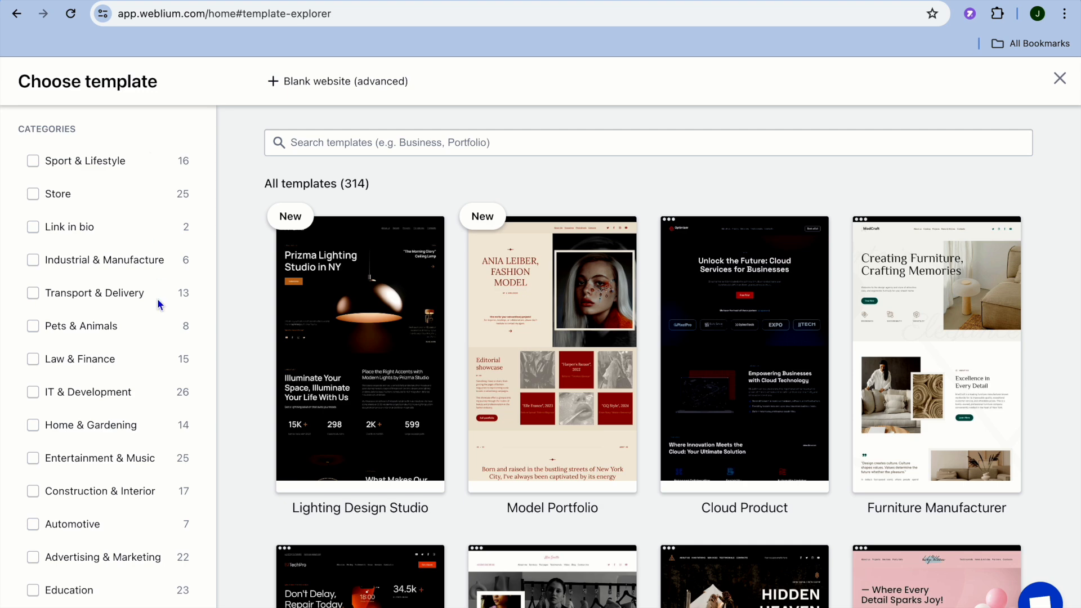
{"action": "scroll", "coordinate": [160, 302], "scroll_direction": "down", "scroll_amount": 5}
{"action": "scroll", "coordinate": [160, 303], "scroll_direction": "down", "scroll_amount": 2}
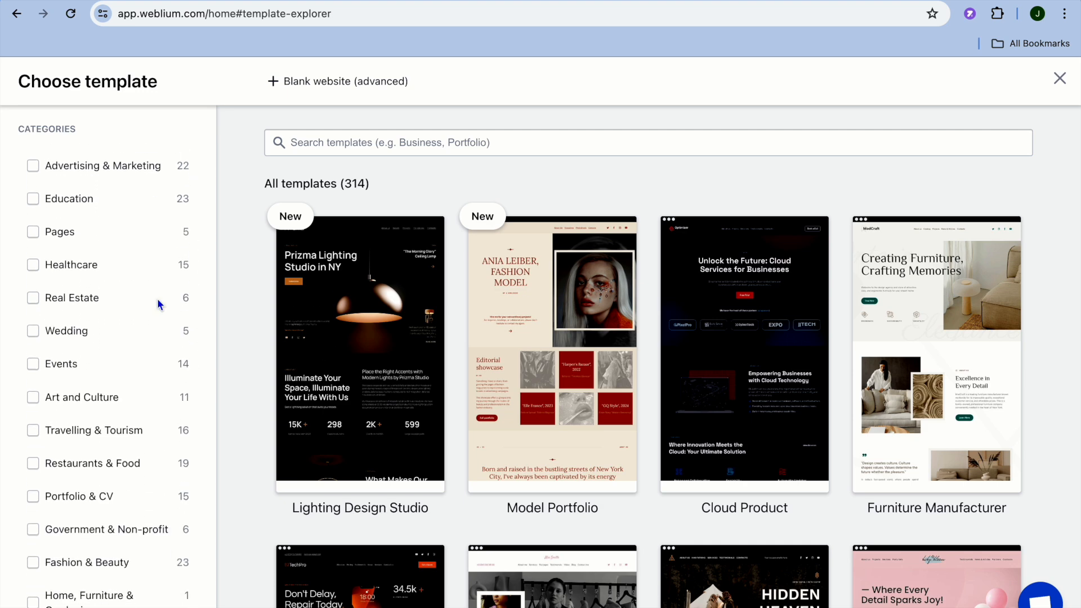
{"action": "left_click", "coordinate": [34, 498]}
{"action": "mouse_move", "coordinate": [381, 415]}
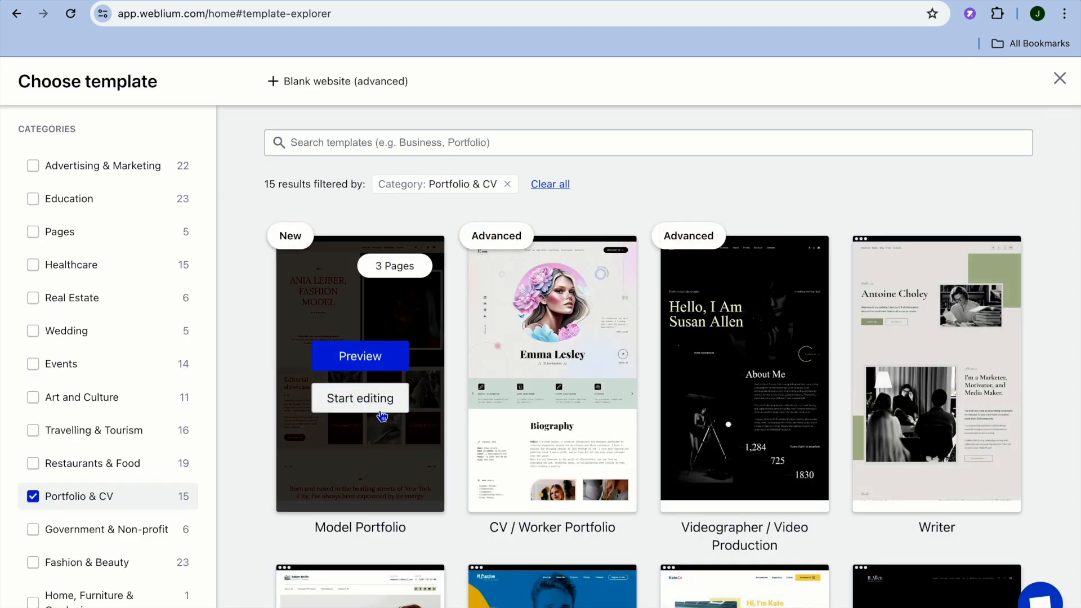
{"action": "scroll", "coordinate": [569, 366], "scroll_direction": "down", "scroll_amount": 5}
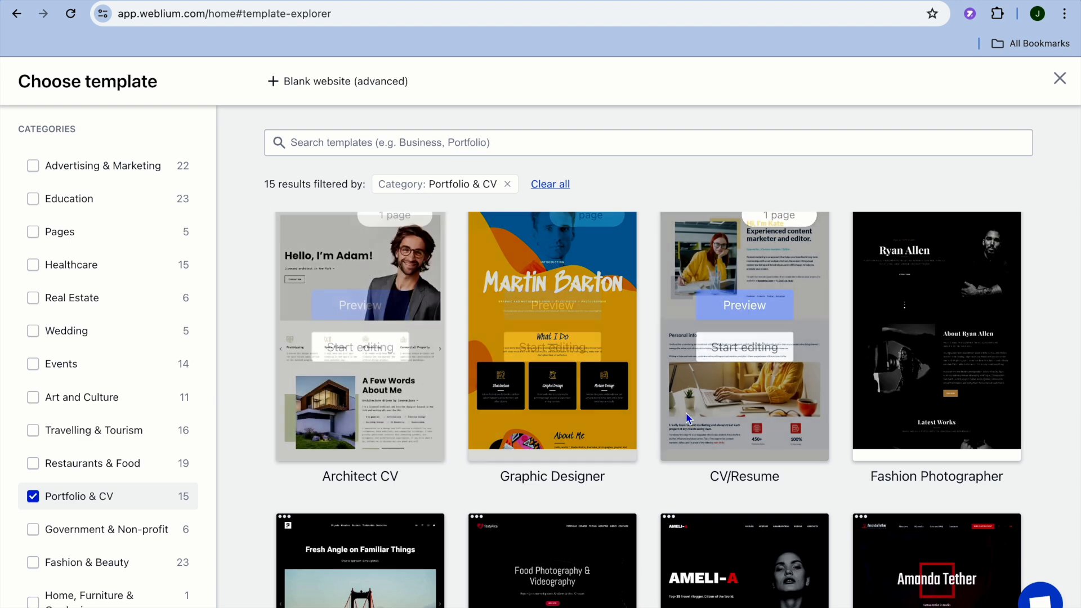
{"action": "mouse_move", "coordinate": [426, 375]}
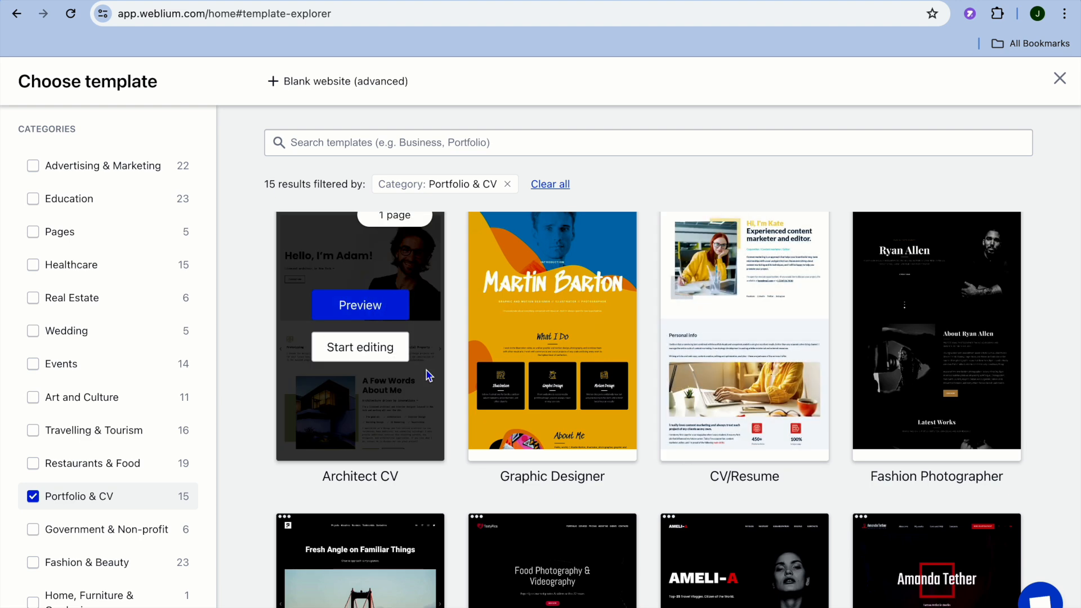
{"action": "left_click", "coordinate": [368, 349]}
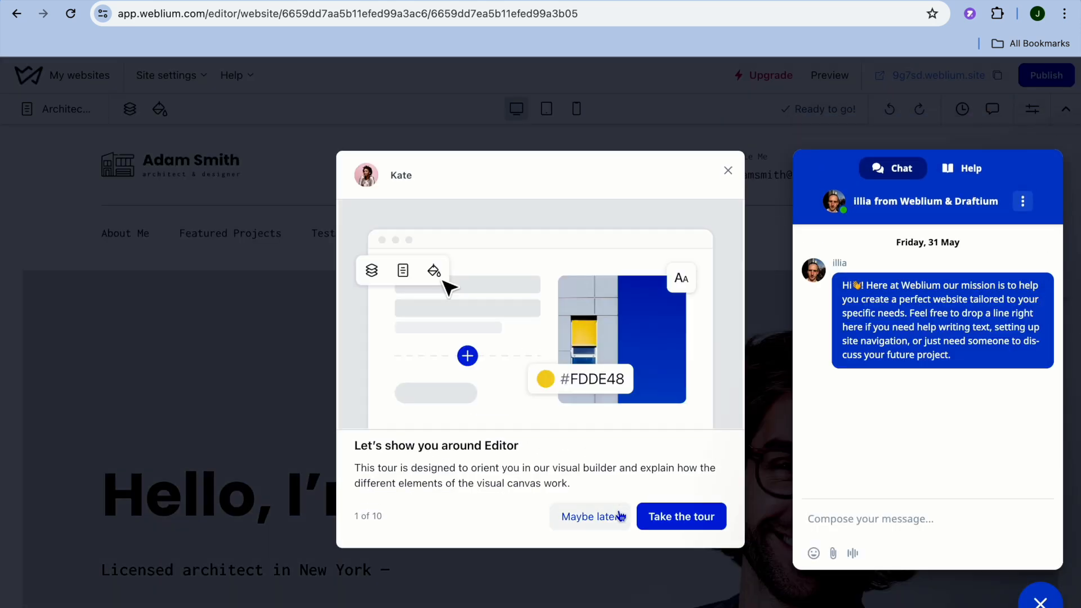
Step: Dismiss the editor's introductory tour and close the support chat
{"action": "left_click", "coordinate": [728, 170]}
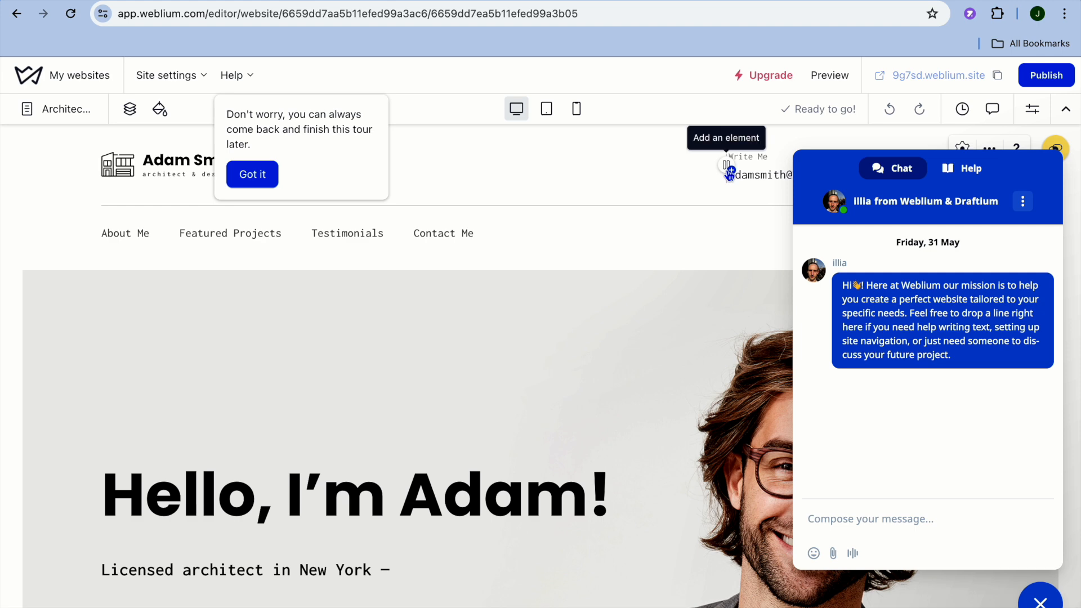
{"action": "left_click", "coordinate": [1041, 603]}
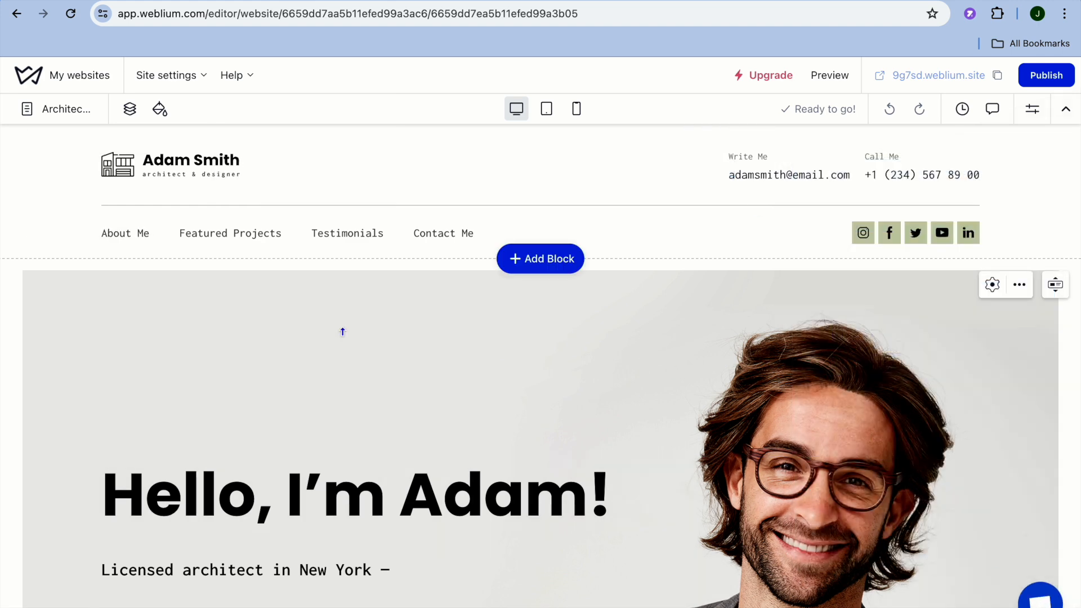
{"action": "scroll", "coordinate": [340, 331], "scroll_direction": "down", "scroll_amount": 1}
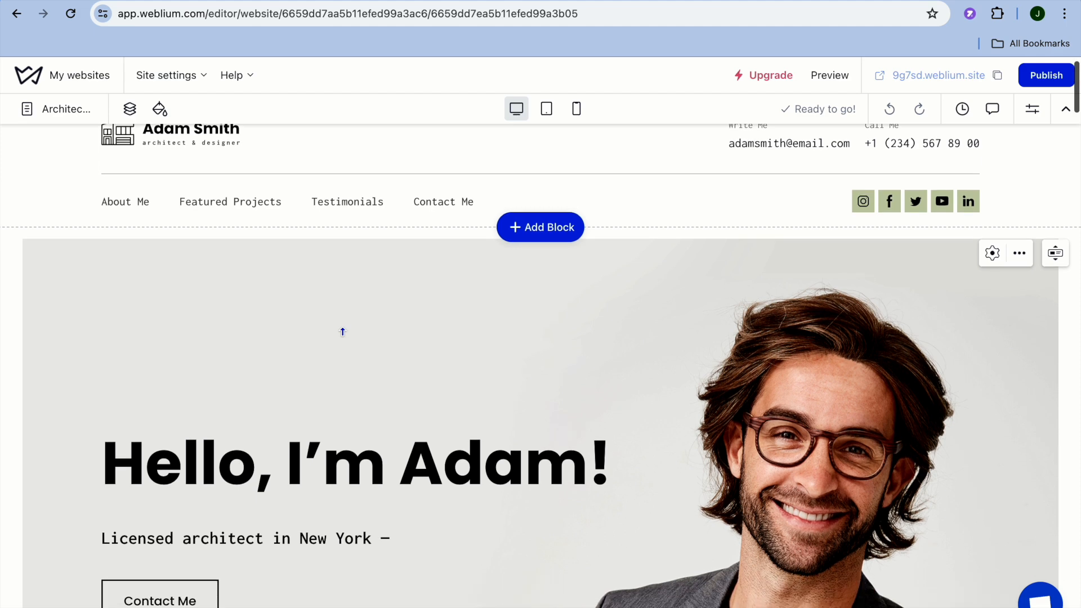
{"action": "scroll", "coordinate": [340, 331], "scroll_direction": "up", "scroll_amount": 1}
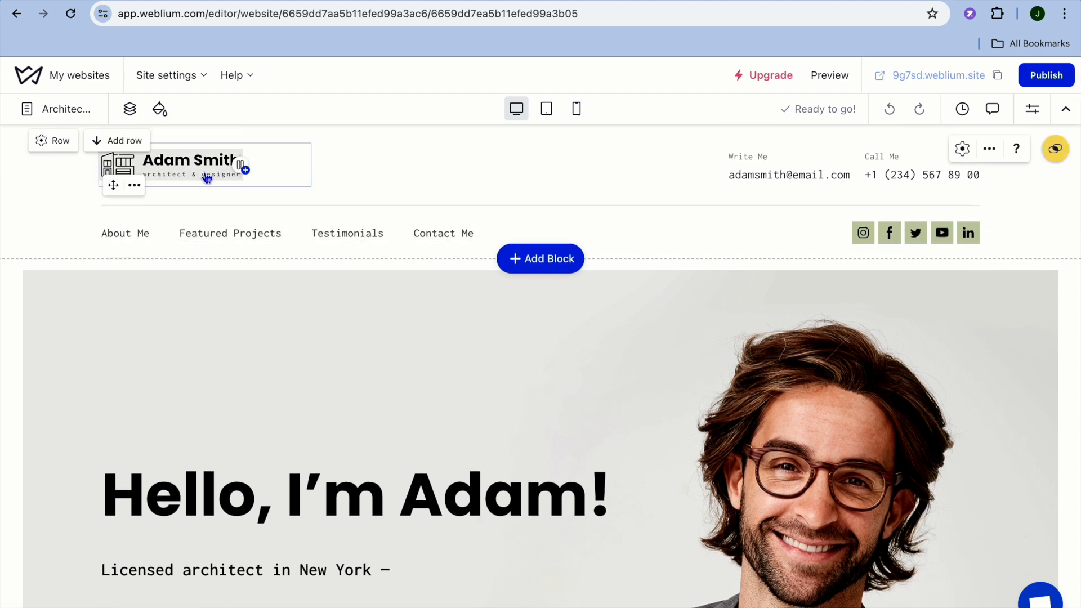
Step: Open the header logo's settings and switch the logo from image to text
{"action": "left_click", "coordinate": [179, 171]}
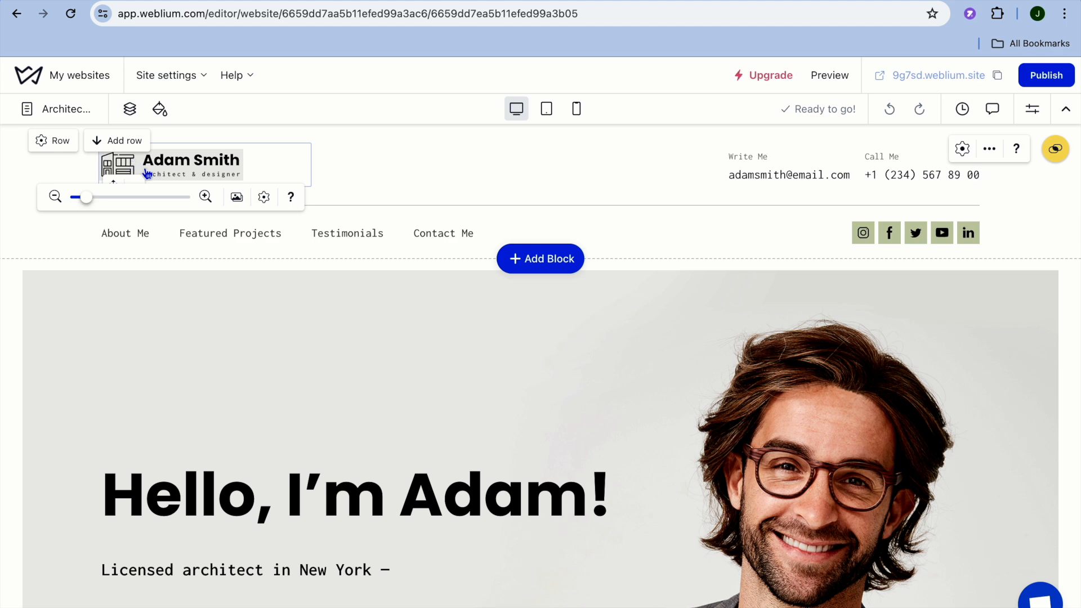
{"action": "left_click", "coordinate": [264, 199]}
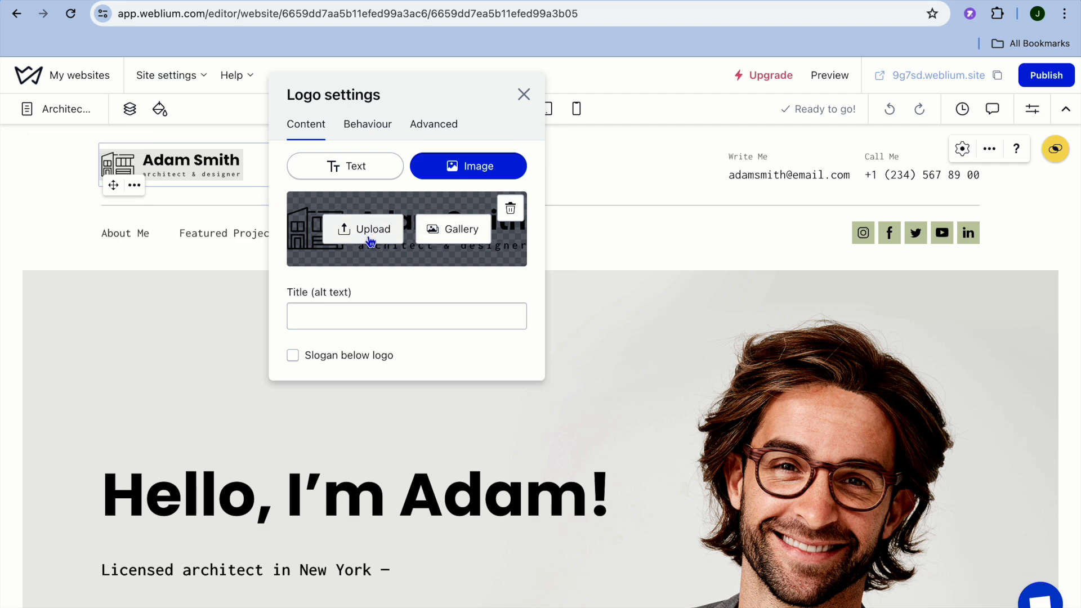
{"action": "left_click", "coordinate": [346, 168]}
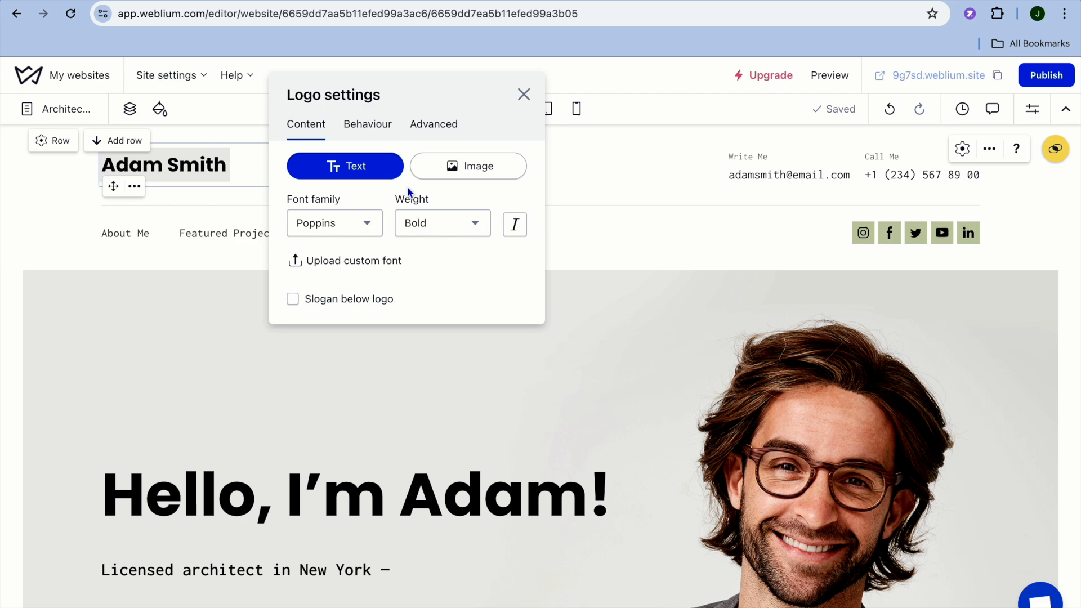
{"action": "left_click", "coordinate": [451, 168]}
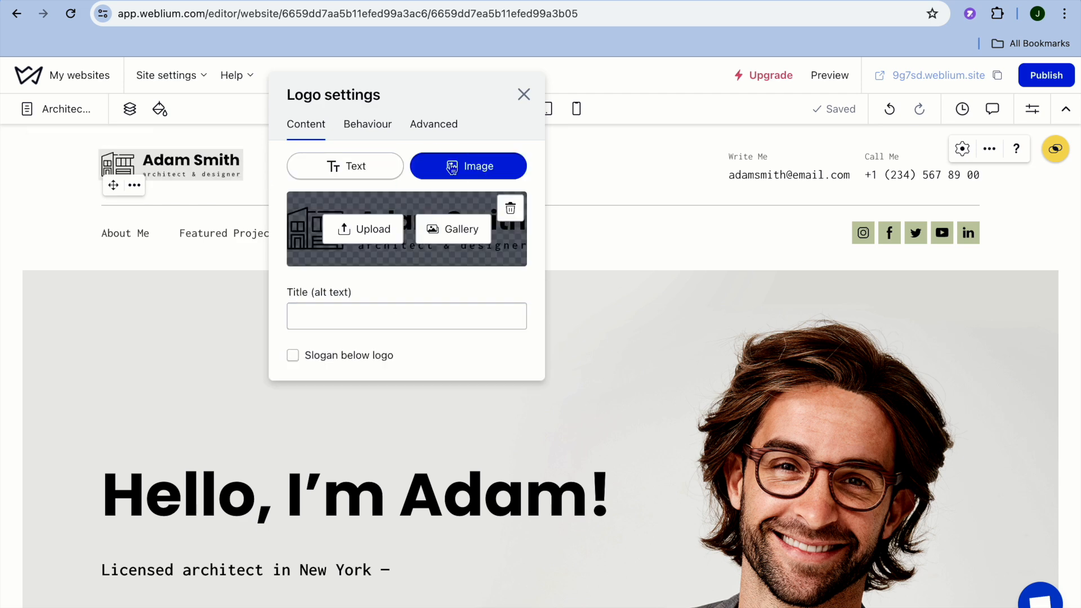
{"action": "left_click", "coordinate": [352, 166]}
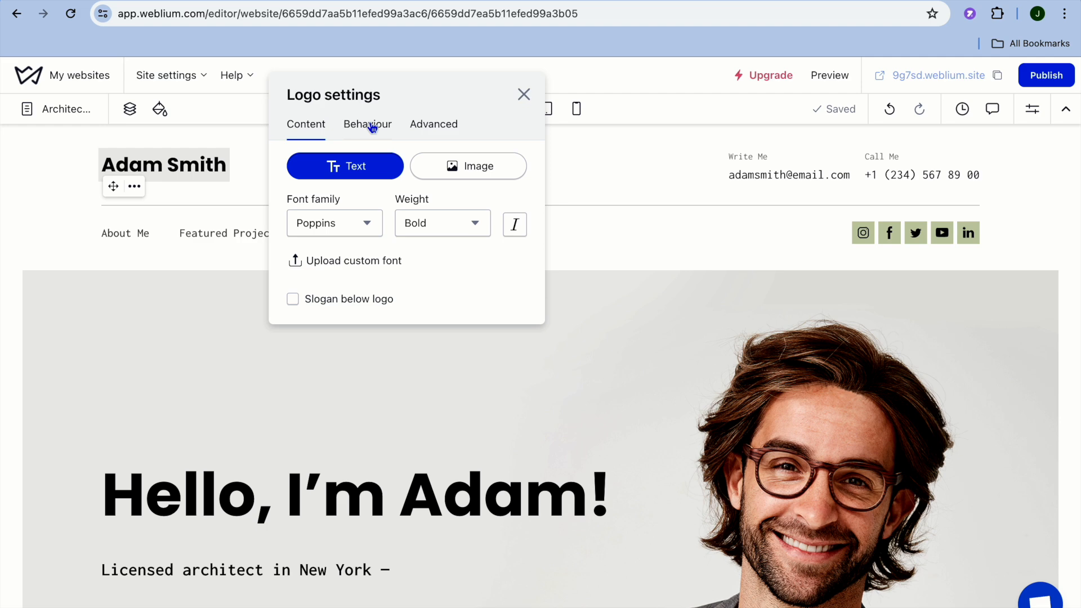
Step: Set the header logo's click action to Scroll to Block and close the logo settings
{"action": "left_click", "coordinate": [372, 127]}
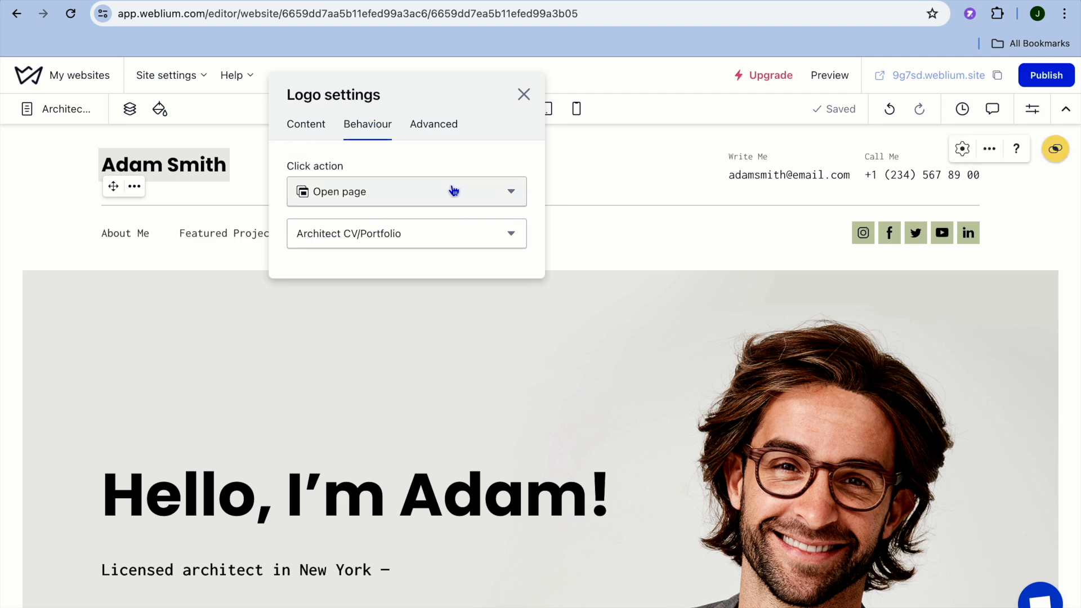
{"action": "left_click", "coordinate": [505, 201]}
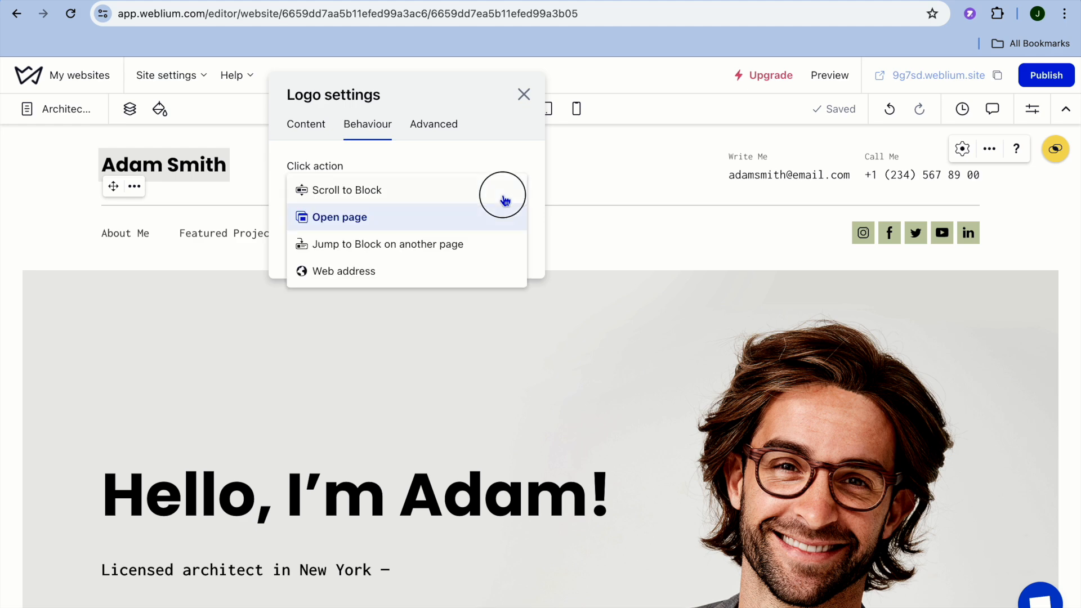
{"action": "left_click", "coordinate": [506, 198]}
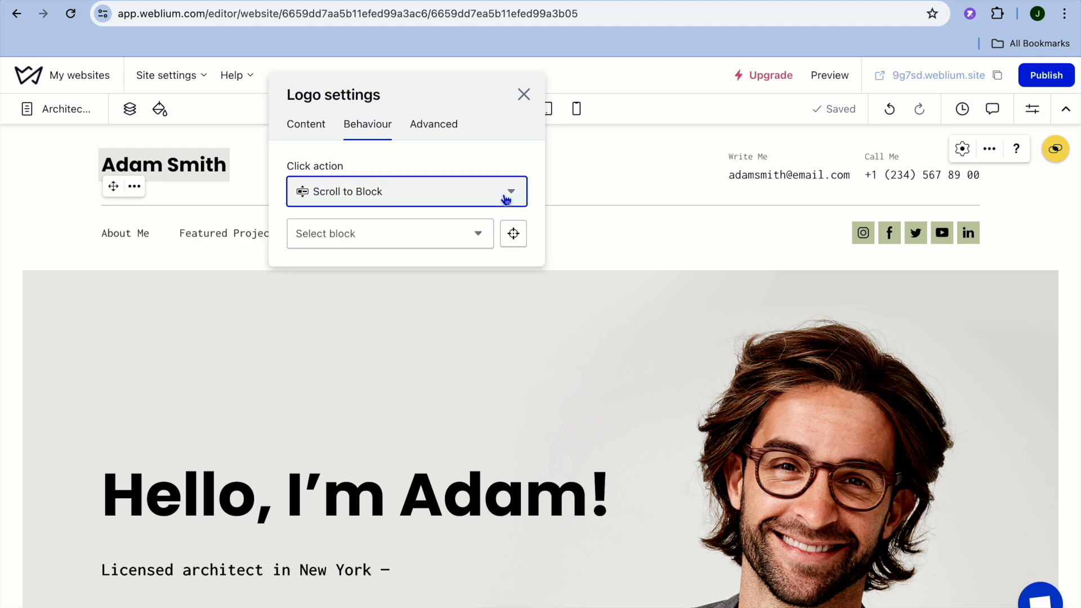
{"action": "left_click", "coordinate": [523, 96]}
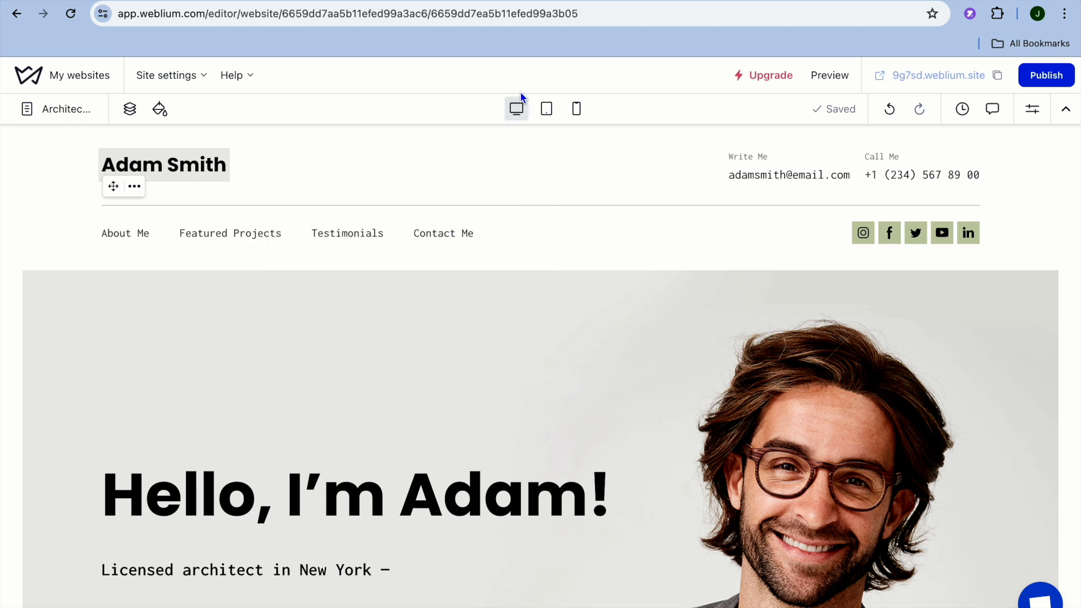
Step: Inspect the editing options of the header's e-mail and phone contact texts
{"action": "mouse_move", "coordinate": [386, 184]}
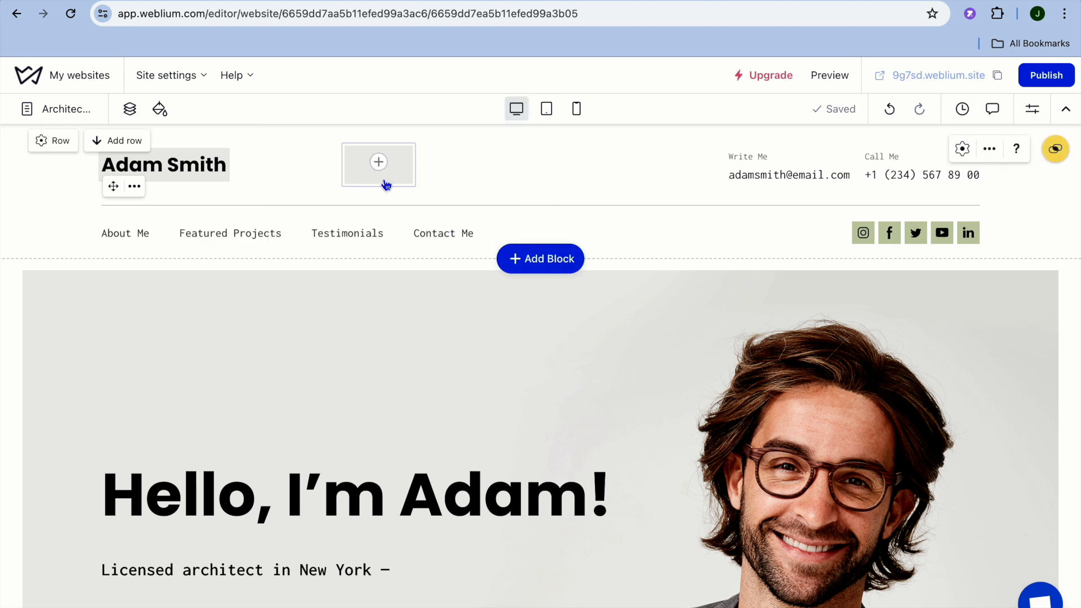
{"action": "left_click", "coordinate": [791, 177]}
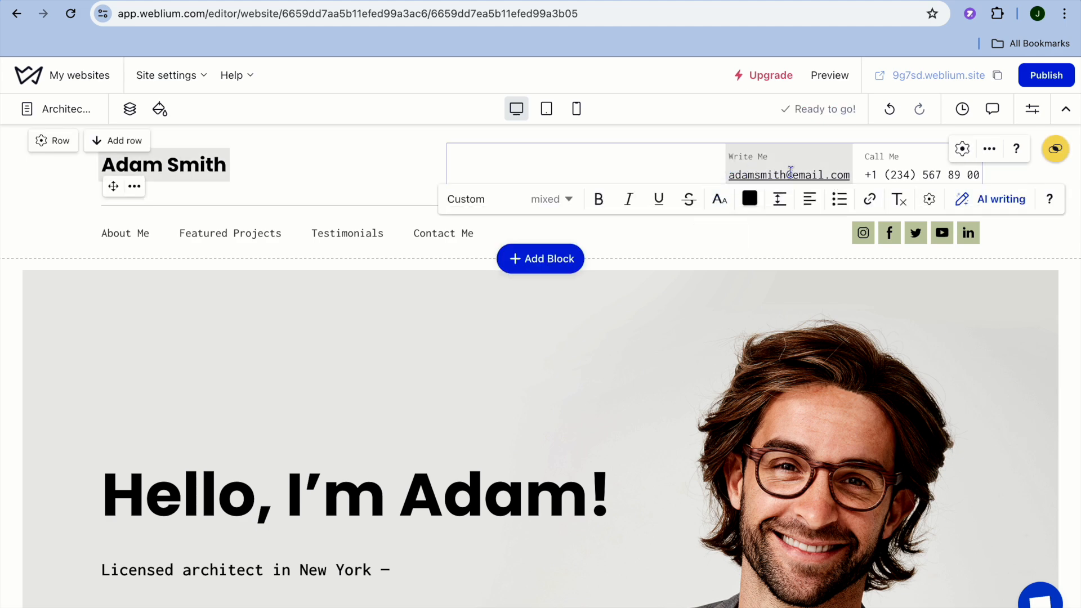
{"action": "left_click", "coordinate": [912, 175]}
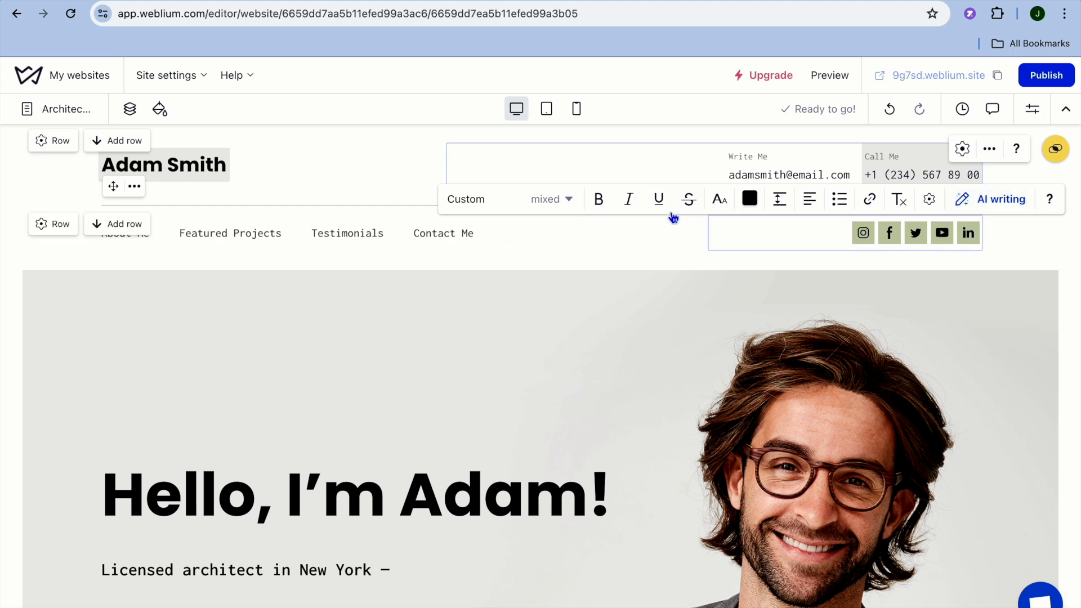
{"action": "left_click", "coordinate": [528, 160]}
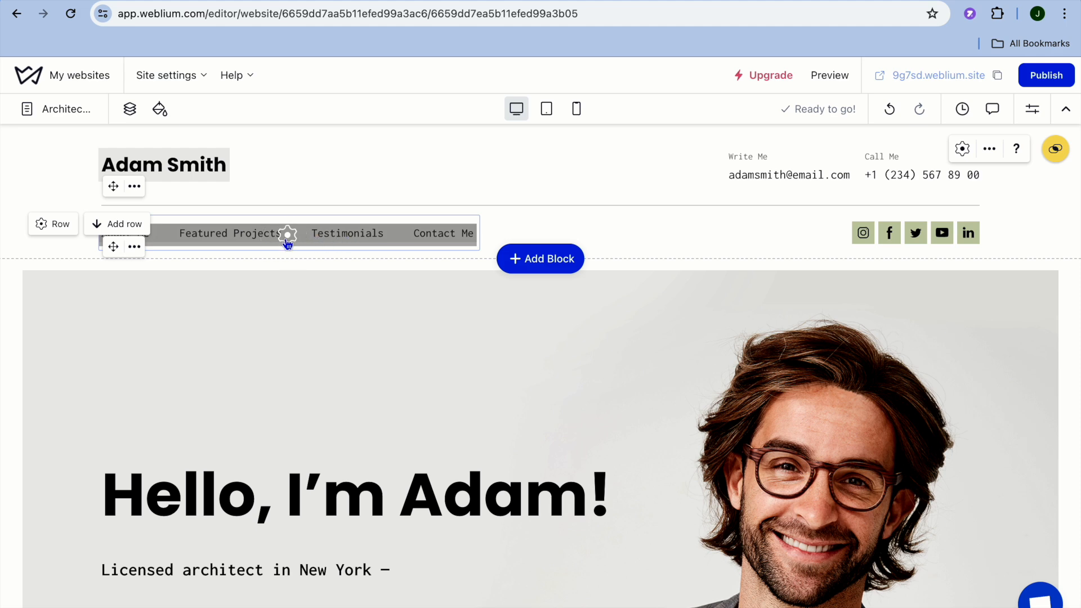
Step: Review the items in the header navigation menu's settings and close them
{"action": "left_click", "coordinate": [288, 237]}
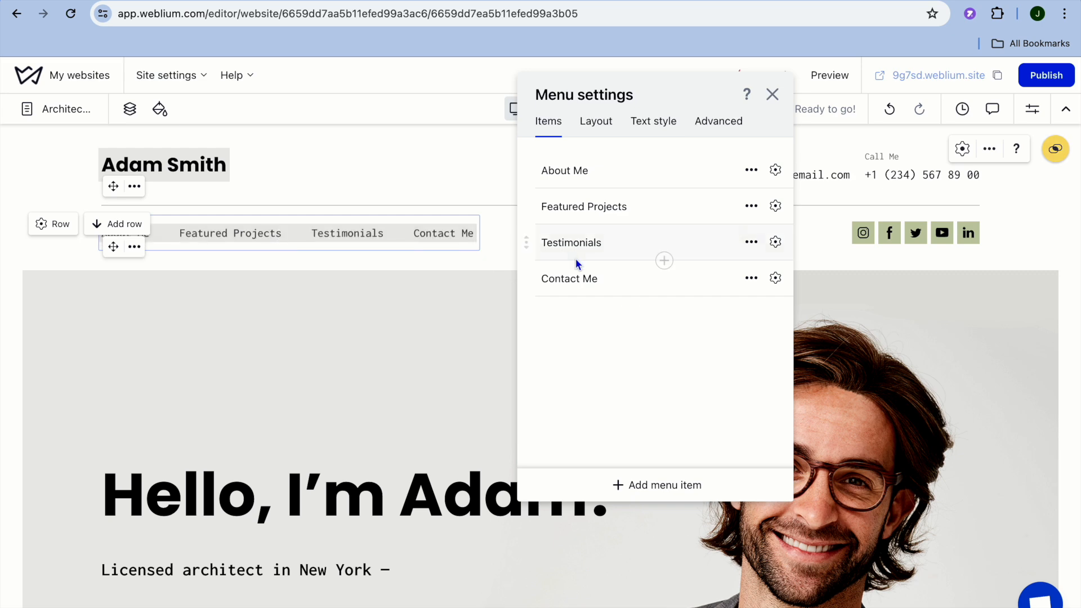
{"action": "left_click", "coordinate": [753, 171]}
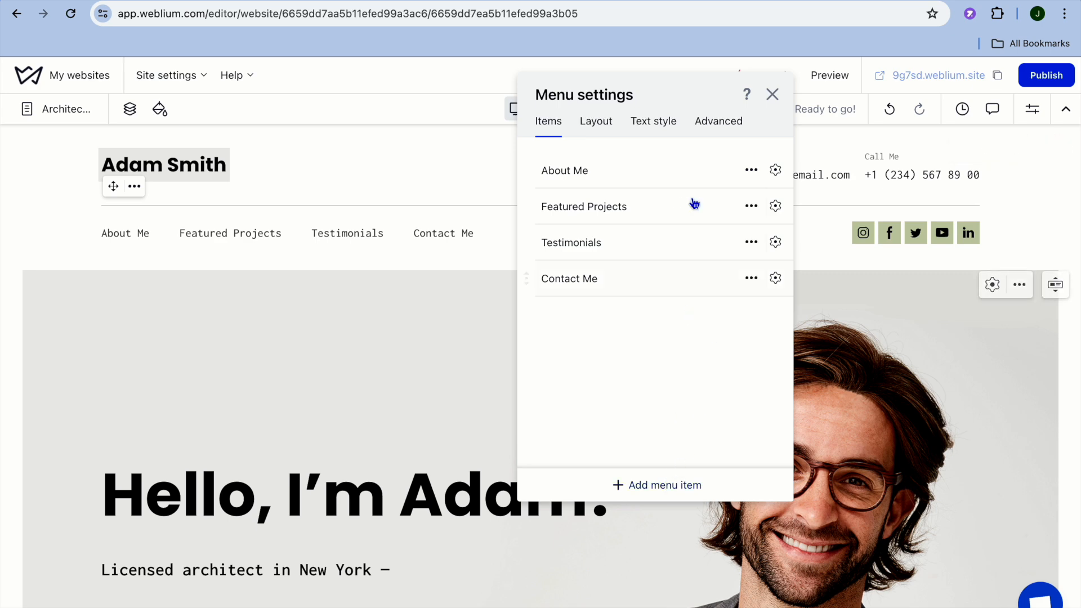
{"action": "left_click", "coordinate": [772, 94]}
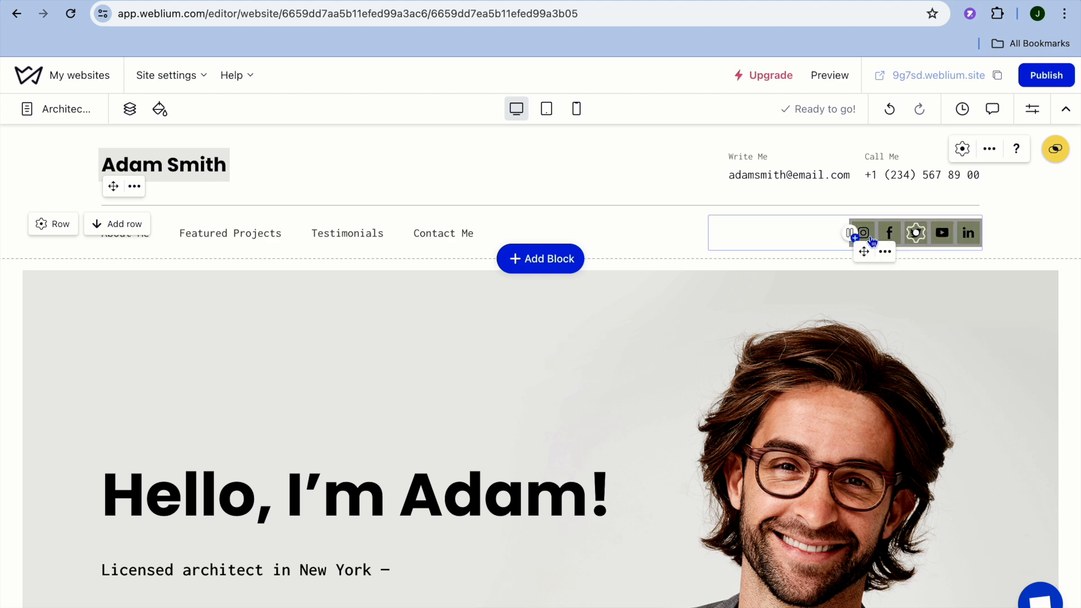
Step: Review the custom social links in the header's social icons settings and close them
{"action": "left_click", "coordinate": [915, 234]}
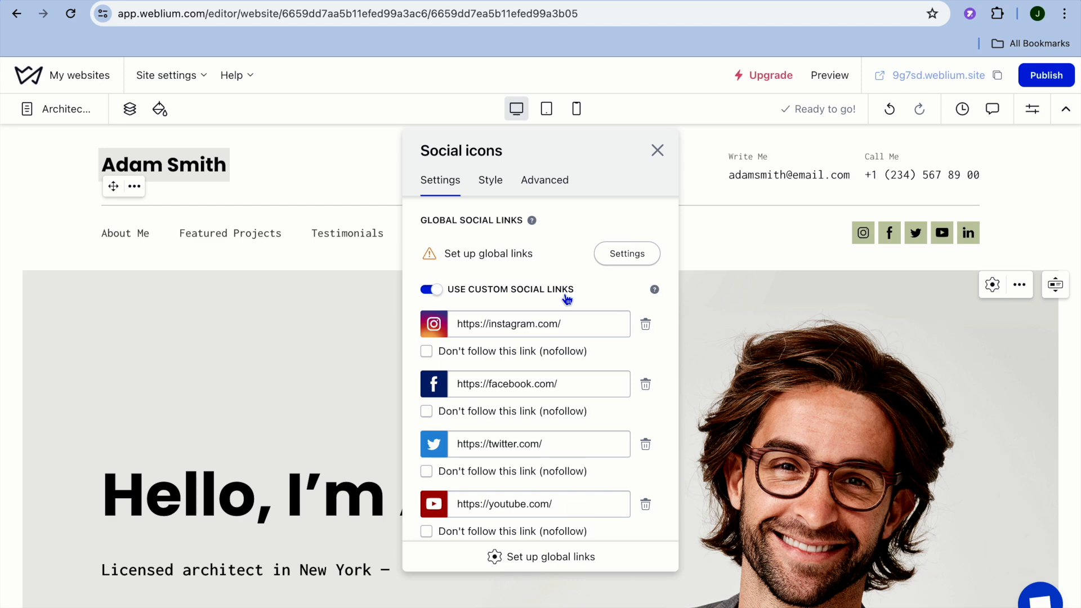
{"action": "left_click", "coordinate": [570, 322]}
{"action": "scroll", "coordinate": [571, 323], "scroll_direction": "down", "scroll_amount": 2}
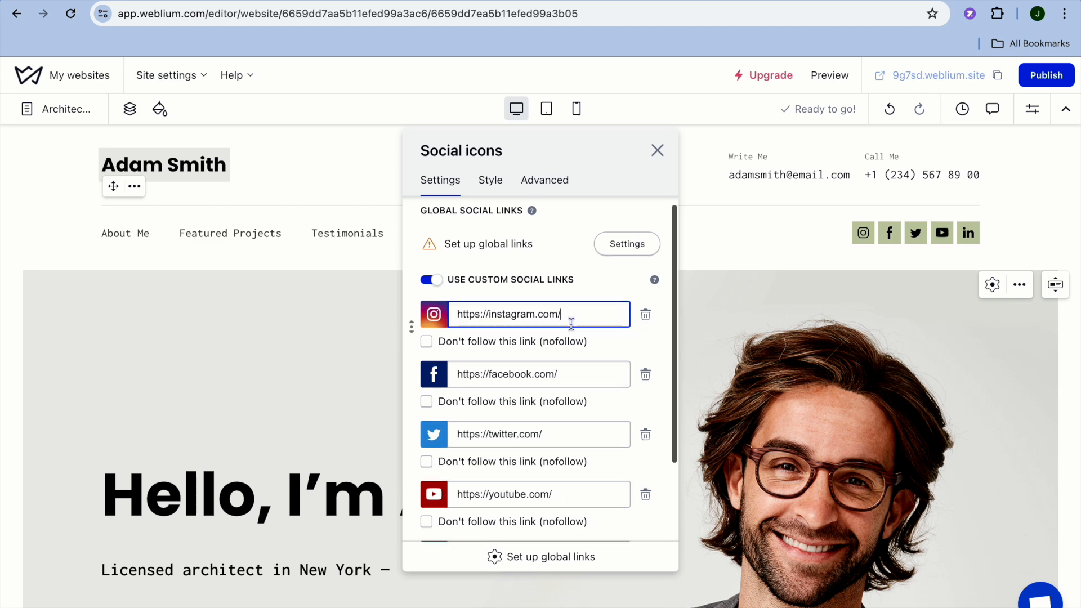
{"action": "scroll", "coordinate": [570, 324], "scroll_direction": "up", "scroll_amount": 3}
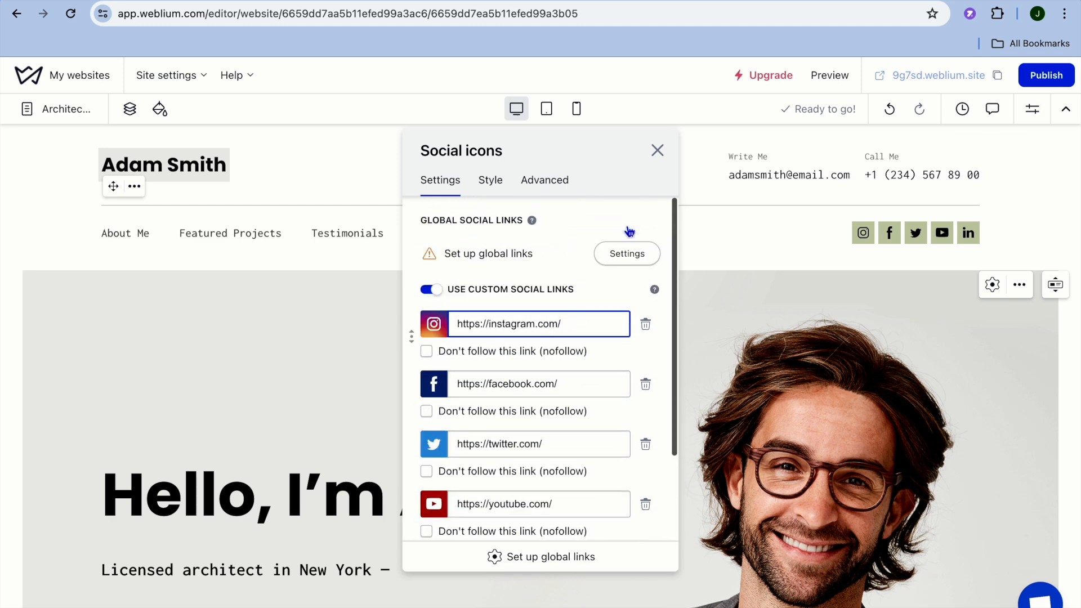
{"action": "left_click", "coordinate": [653, 150]}
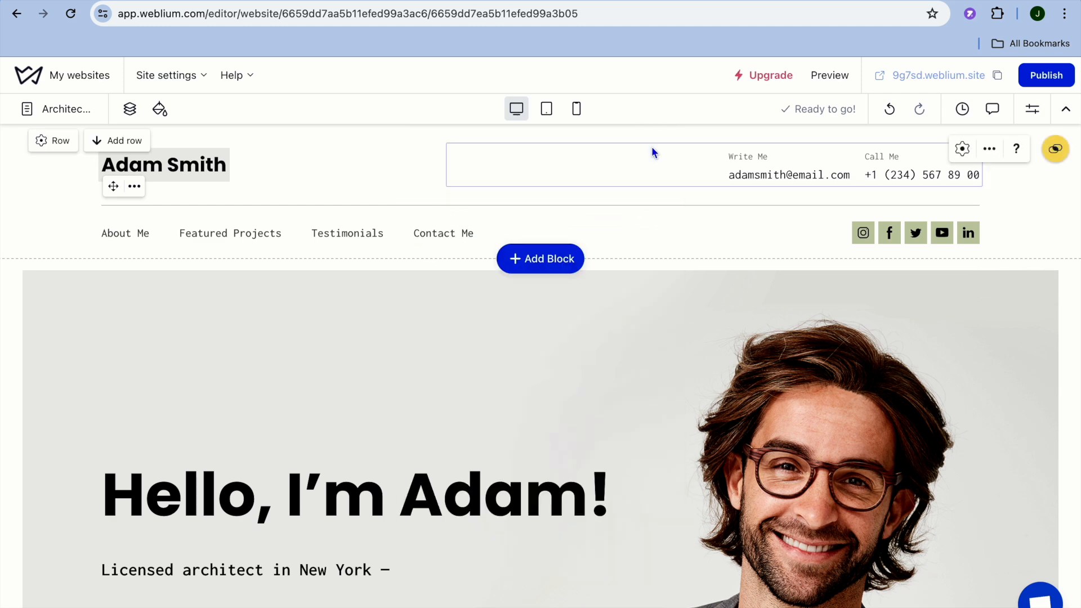
Step: Browse the Blank, Header, First screen, Store and Services & Products blocks available for insertion below the header
{"action": "left_click", "coordinate": [551, 270]}
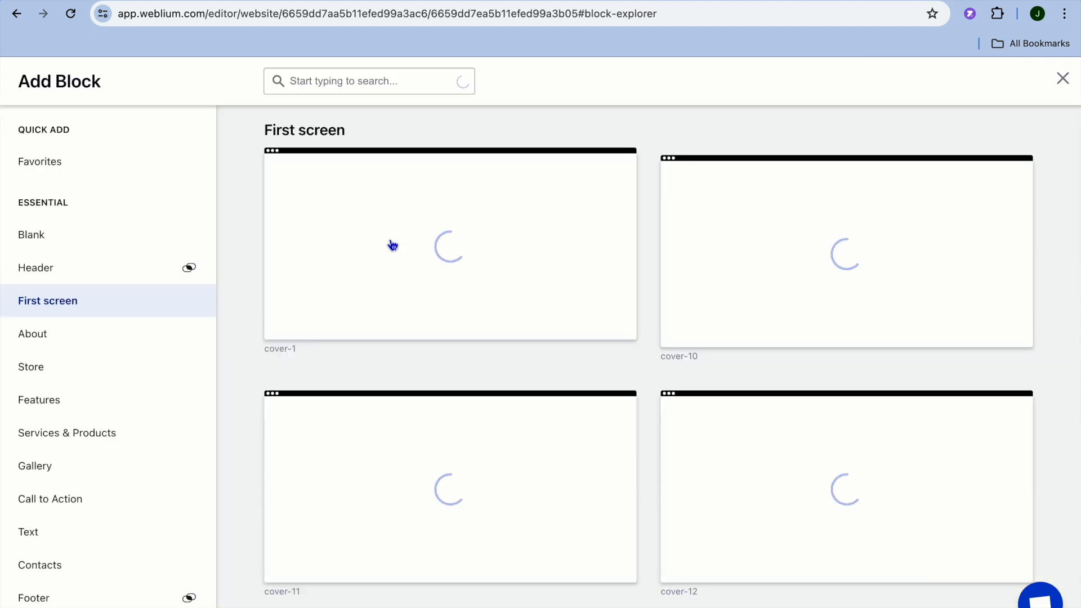
{"action": "left_click", "coordinate": [49, 239]}
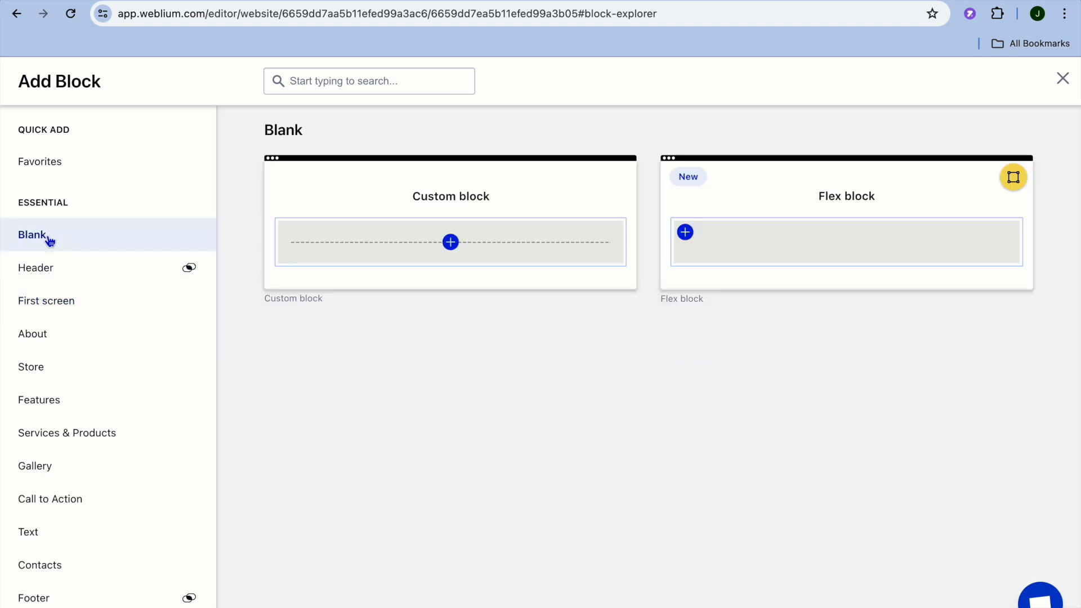
{"action": "left_click", "coordinate": [61, 281]}
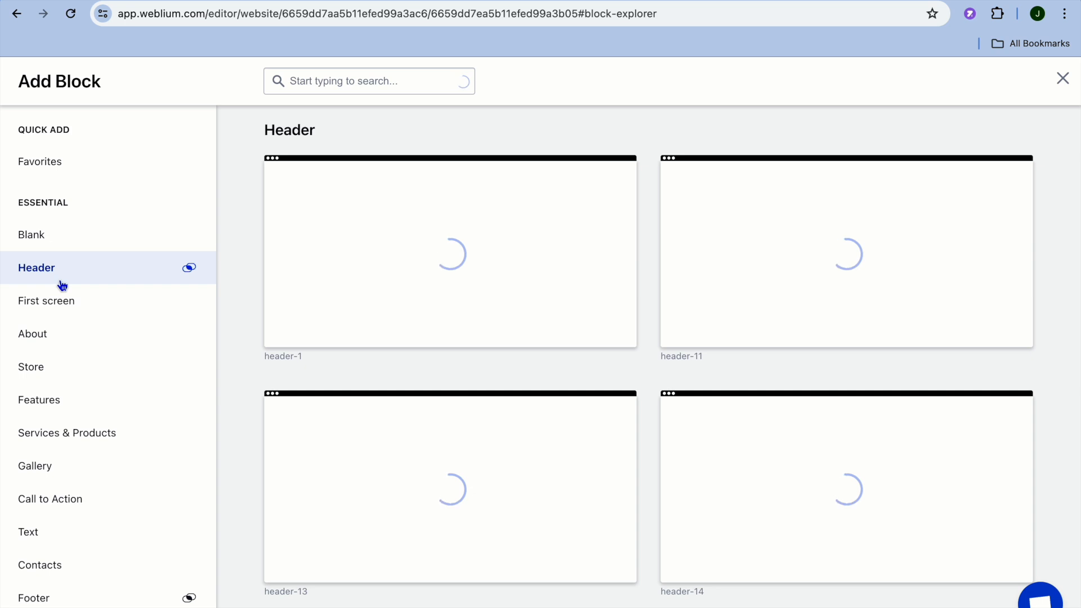
{"action": "left_click", "coordinate": [69, 305]}
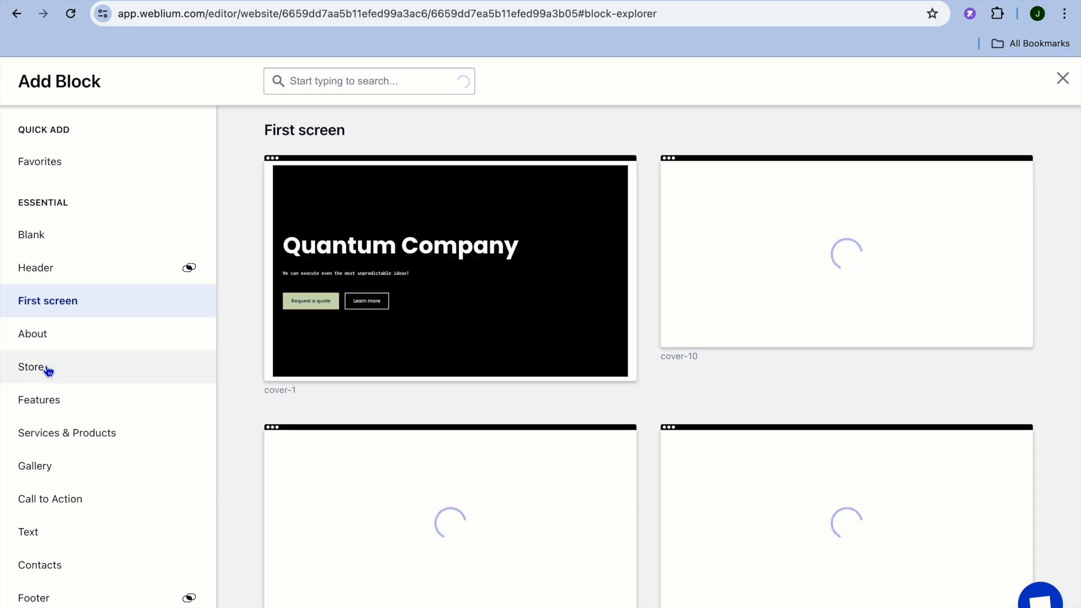
{"action": "left_click", "coordinate": [48, 371]}
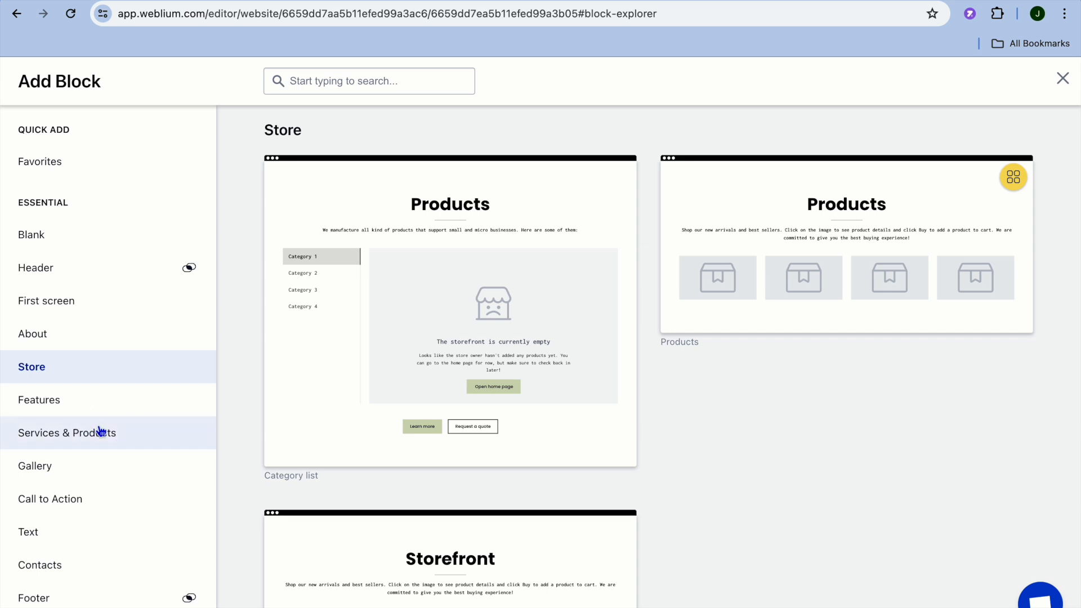
{"action": "left_click", "coordinate": [98, 431]}
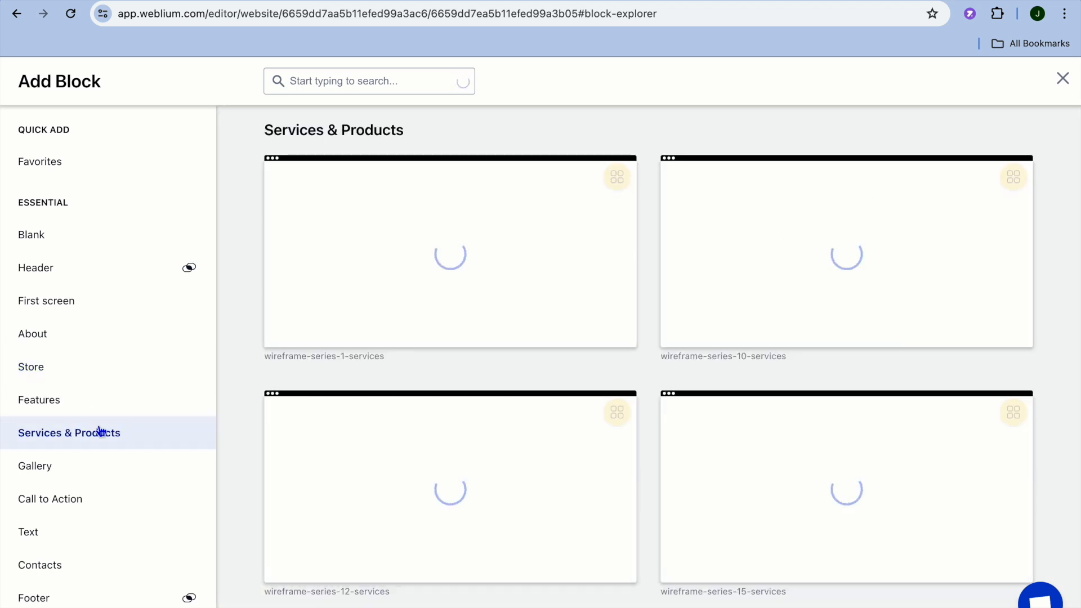
Step: Look through the additional block categories and leave the block library without adding a block
{"action": "scroll", "coordinate": [99, 432], "scroll_direction": "down", "scroll_amount": 3}
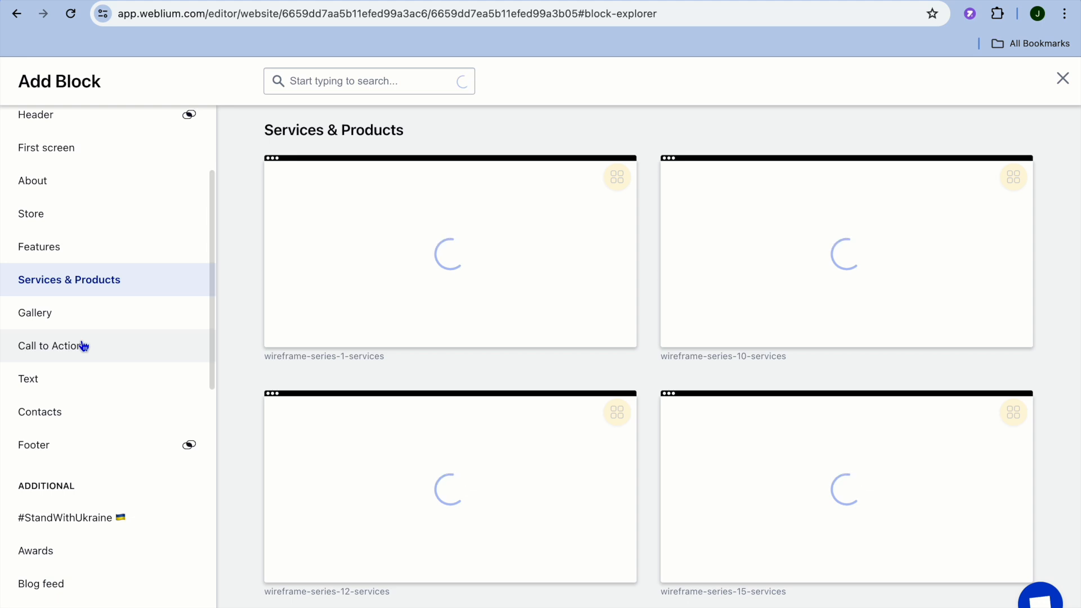
{"action": "scroll", "coordinate": [85, 345], "scroll_direction": "down", "scroll_amount": 7}
{"action": "scroll", "coordinate": [83, 345], "scroll_direction": "down", "scroll_amount": 1}
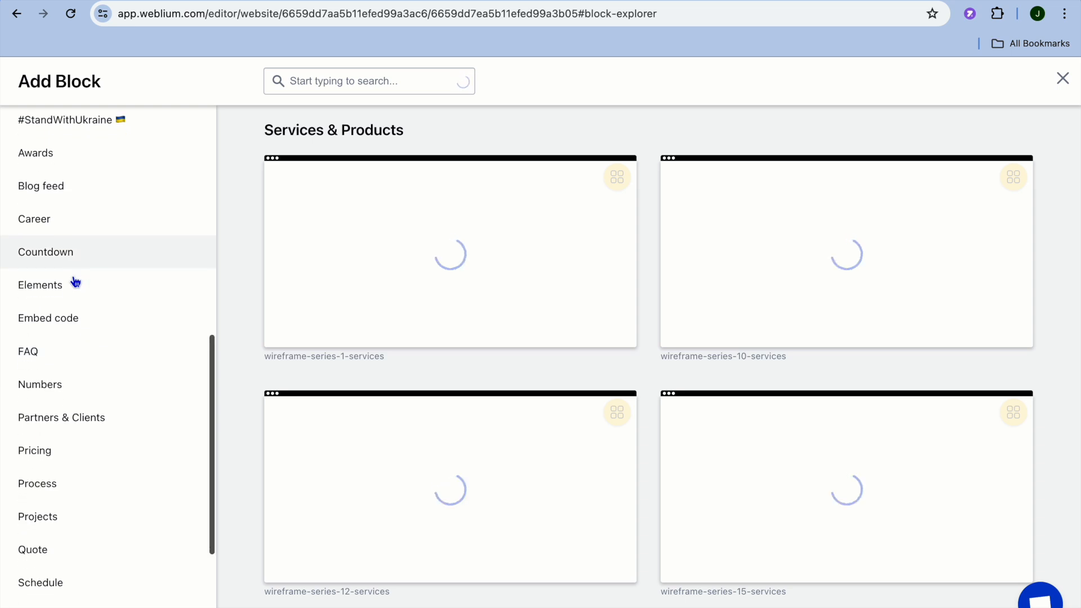
{"action": "scroll", "coordinate": [75, 281], "scroll_direction": "down", "scroll_amount": 4}
{"action": "scroll", "coordinate": [75, 281], "scroll_direction": "up", "scroll_amount": 12}
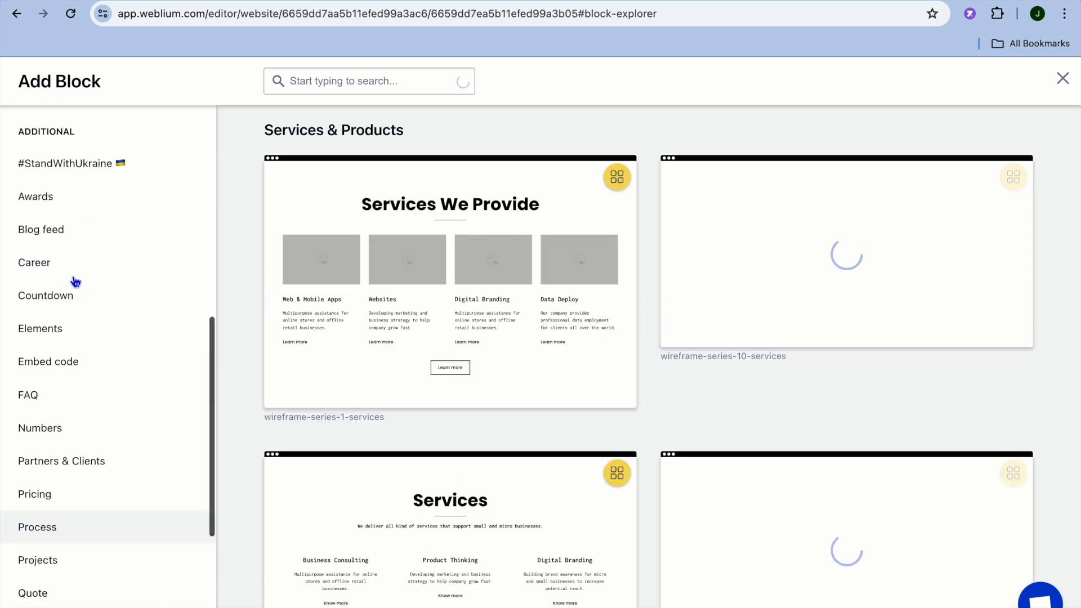
{"action": "left_click", "coordinate": [1062, 79]}
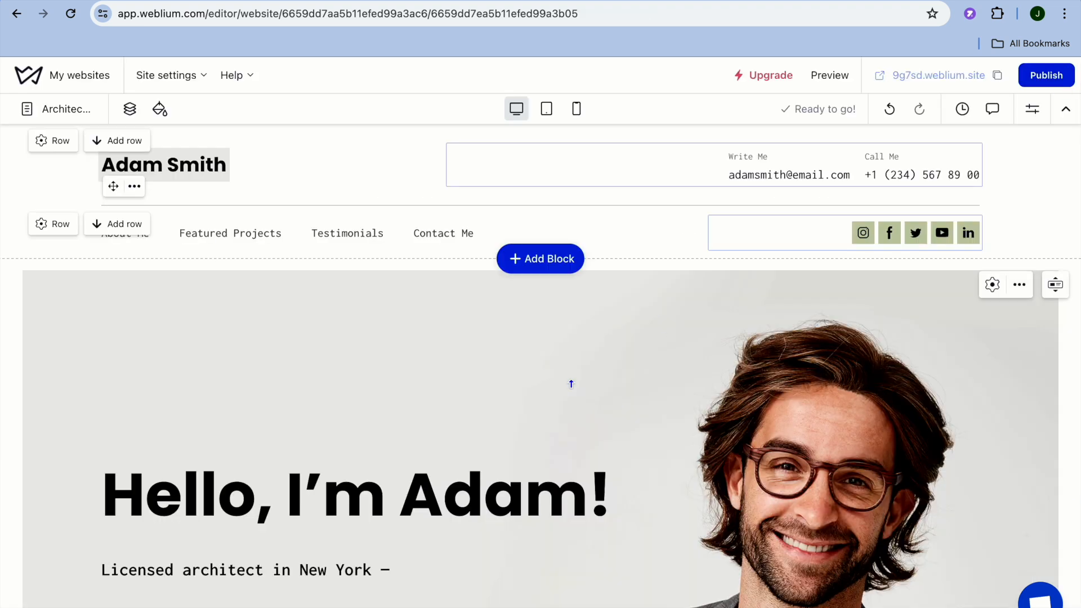
Step: Review the layout and background settings of the first-screen block with the greeting, and close them
{"action": "scroll", "coordinate": [571, 385], "scroll_direction": "down", "scroll_amount": 4}
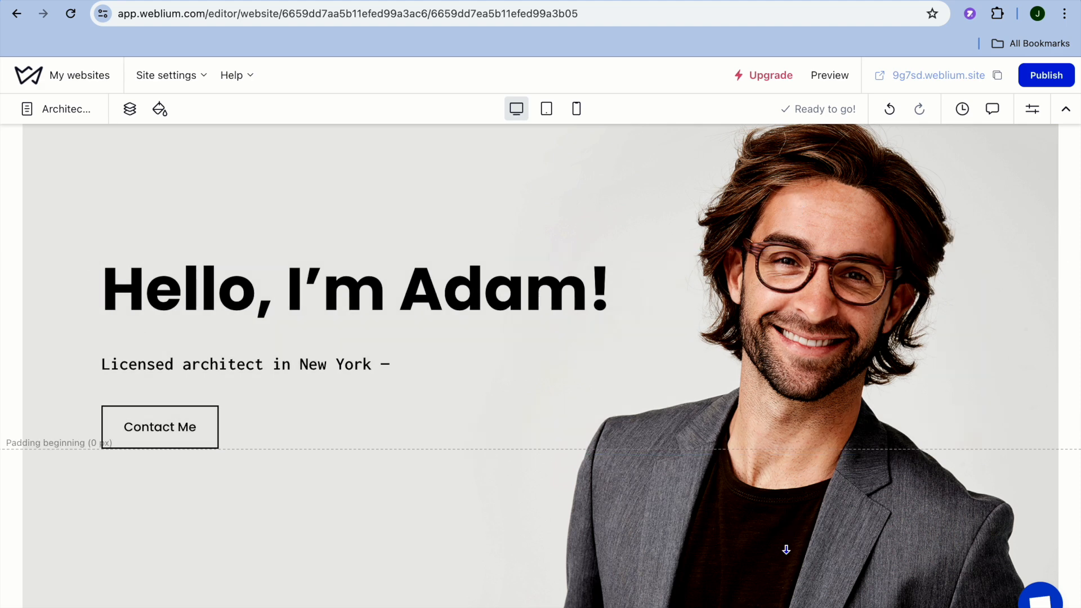
{"action": "scroll", "coordinate": [619, 420], "scroll_direction": "up", "scroll_amount": 3}
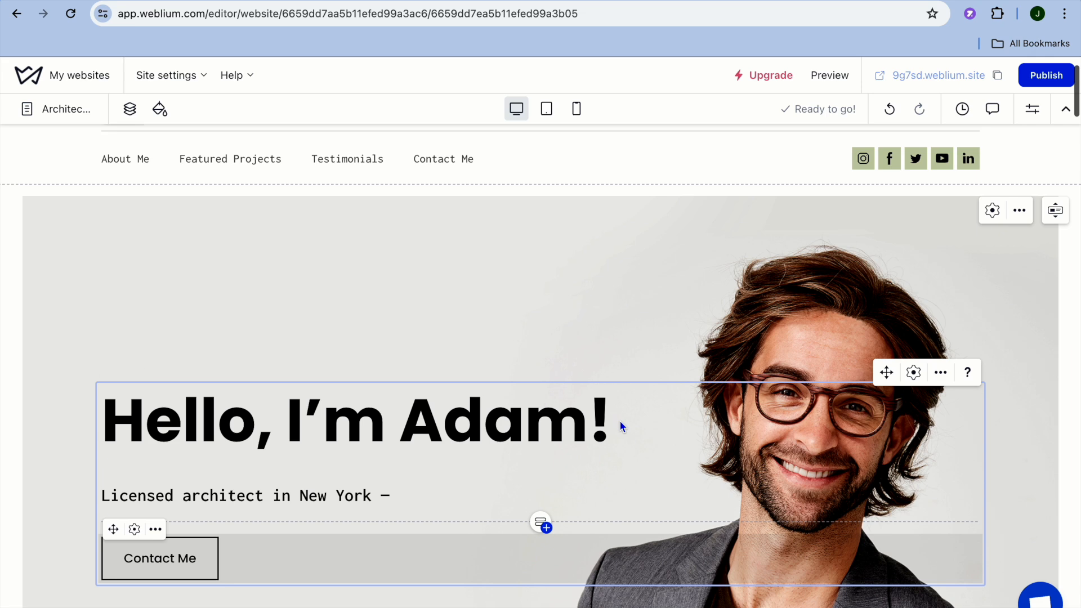
{"action": "left_click", "coordinate": [992, 212]}
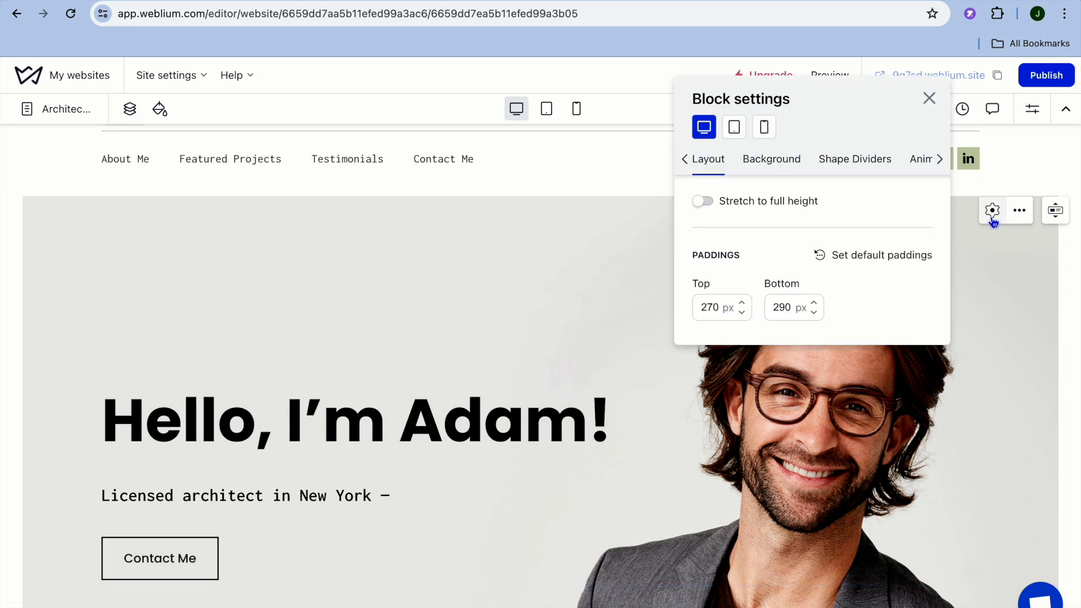
{"action": "left_click", "coordinate": [760, 162]}
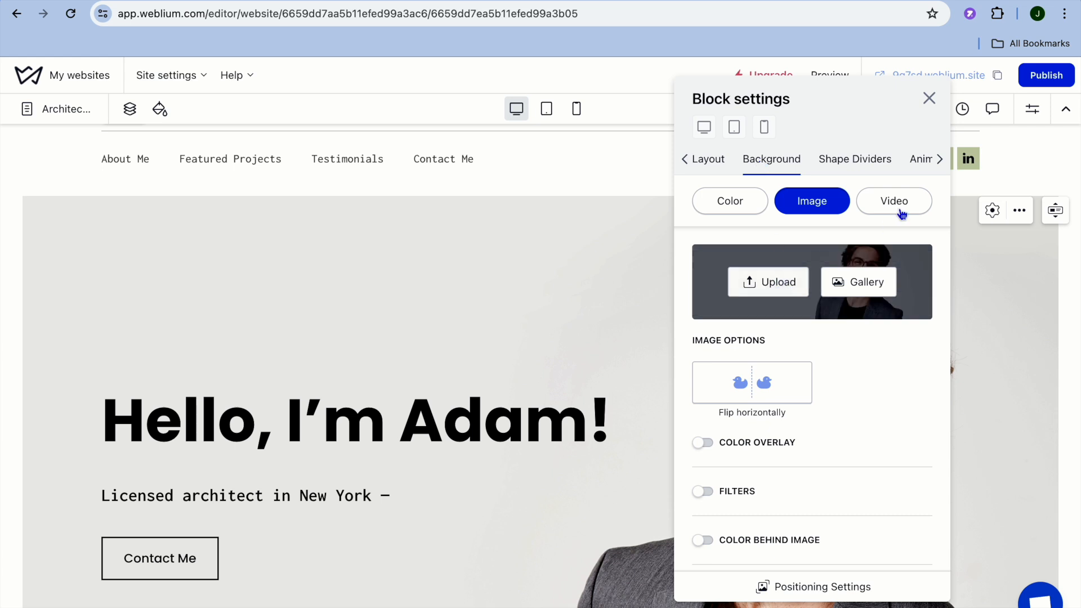
{"action": "left_click", "coordinate": [929, 99]}
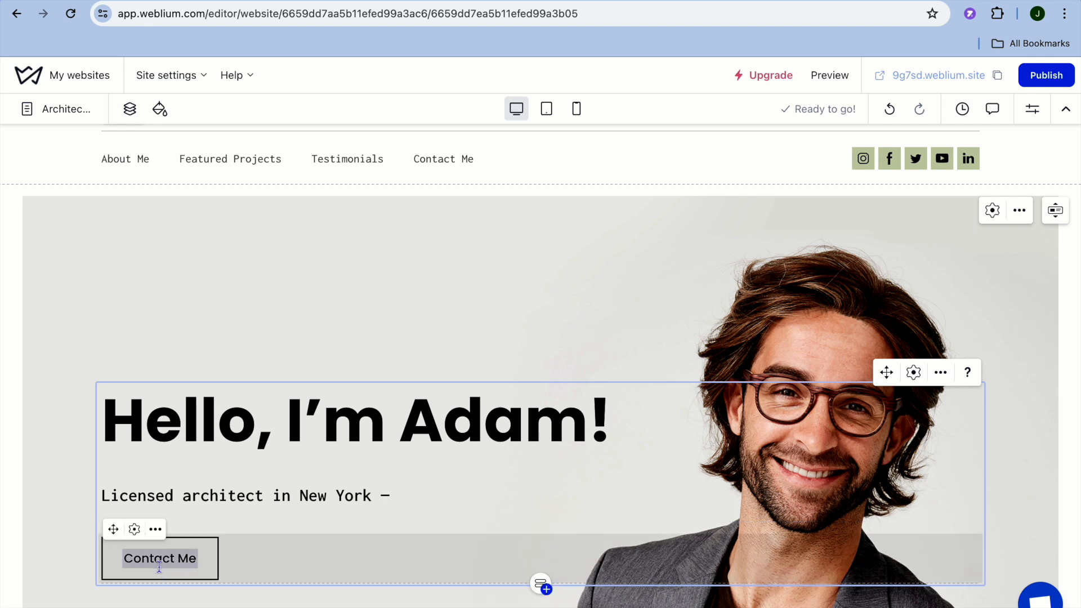
Step: Check the Contact Me button's pop-up action and look through the services and project sections further down the page
{"action": "double_click", "coordinate": [179, 557]}
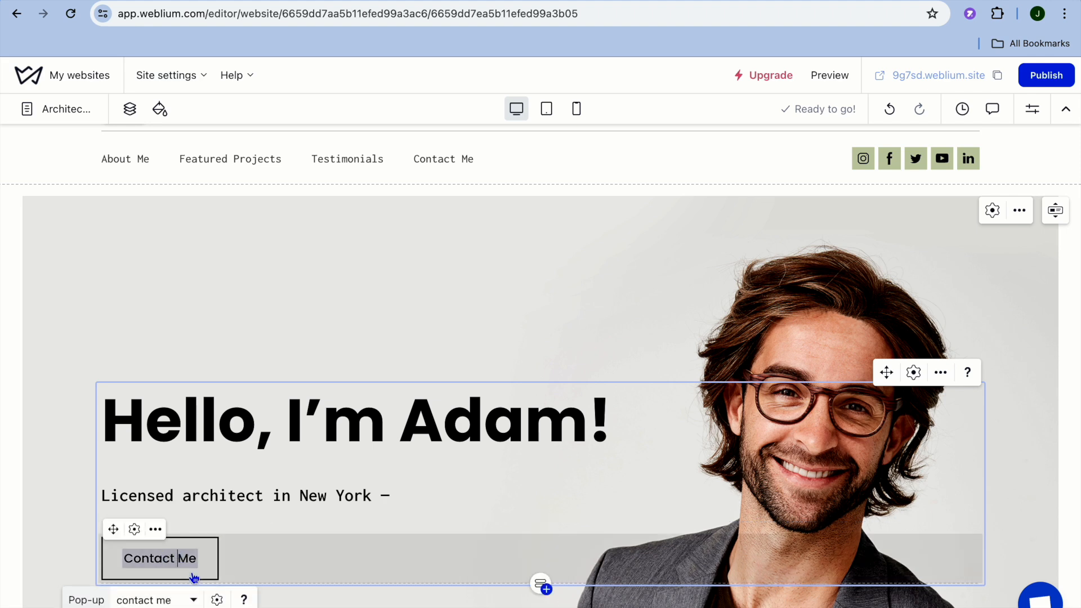
{"action": "scroll", "coordinate": [196, 559], "scroll_direction": "down", "scroll_amount": 6}
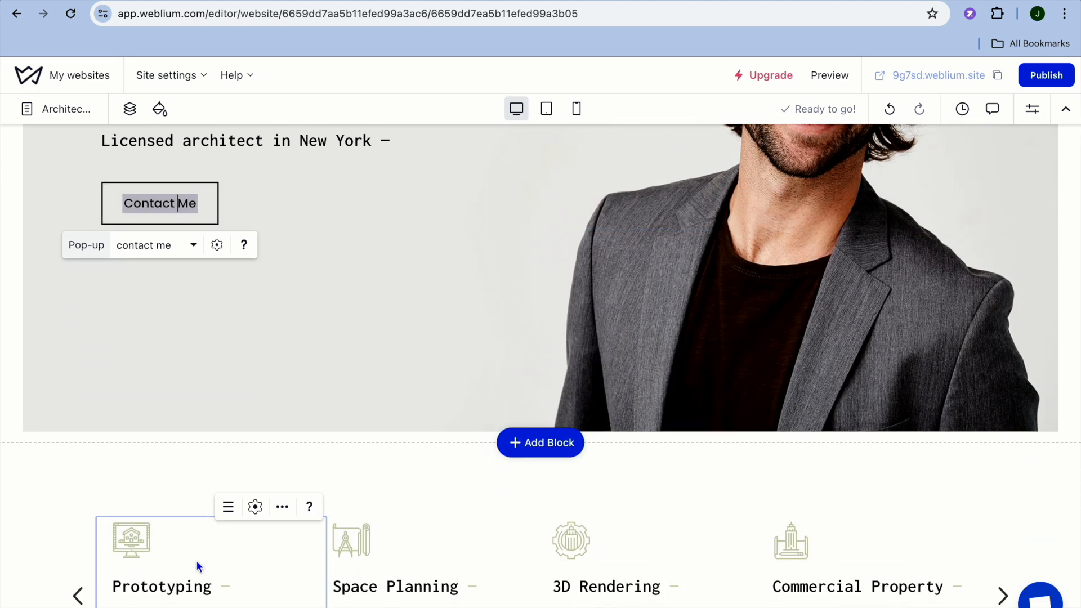
{"action": "scroll", "coordinate": [196, 559], "scroll_direction": "down", "scroll_amount": 10}
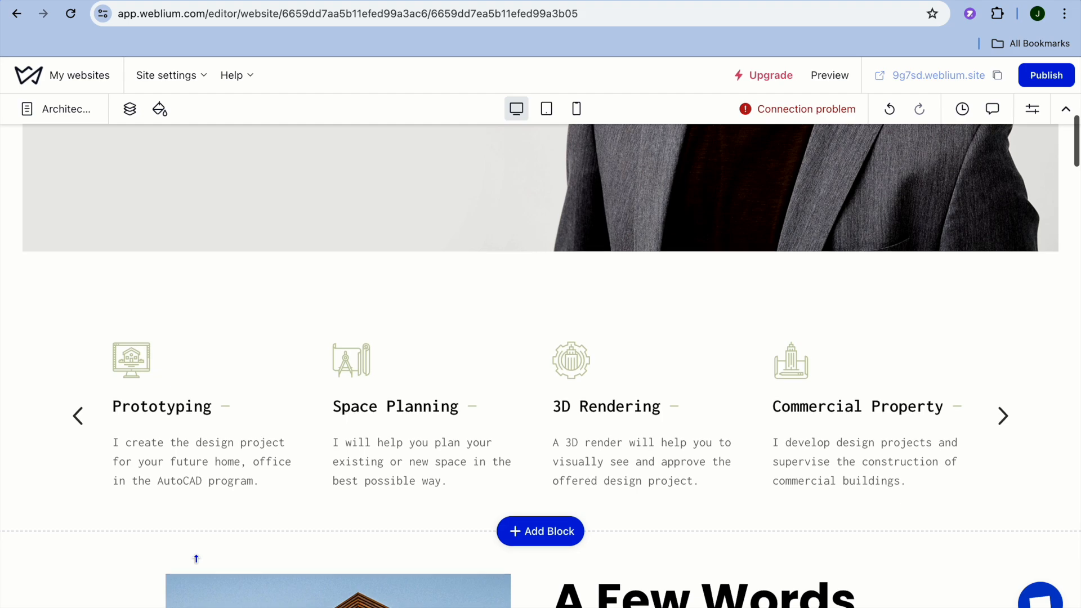
{"action": "scroll", "coordinate": [196, 559], "scroll_direction": "down", "scroll_amount": 15}
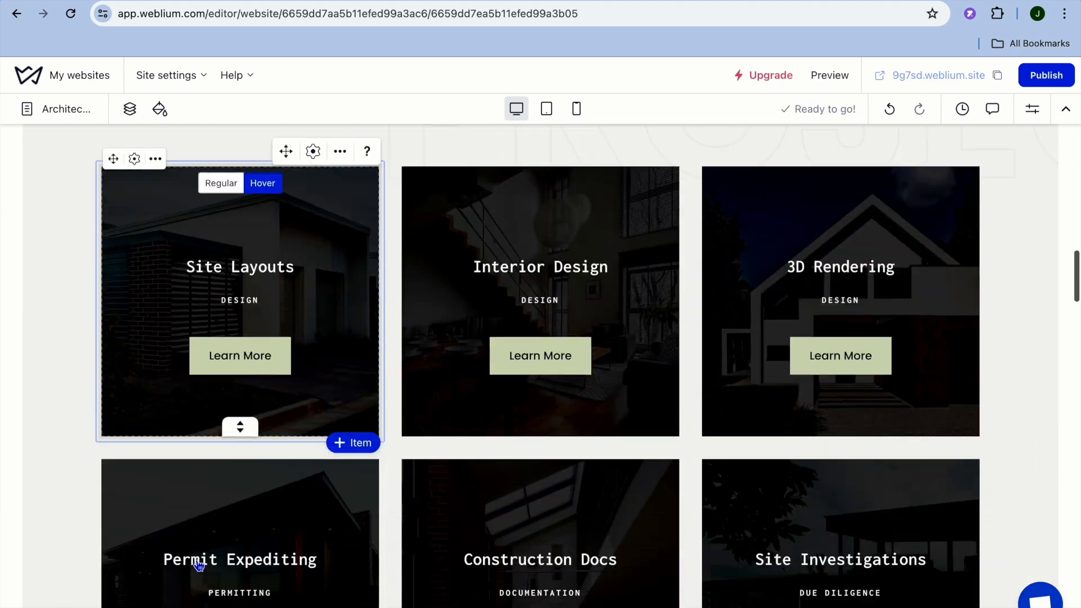
{"action": "scroll", "coordinate": [199, 565], "scroll_direction": "down", "scroll_amount": 10}
{"action": "scroll", "coordinate": [194, 558], "scroll_direction": "up", "scroll_amount": 3}
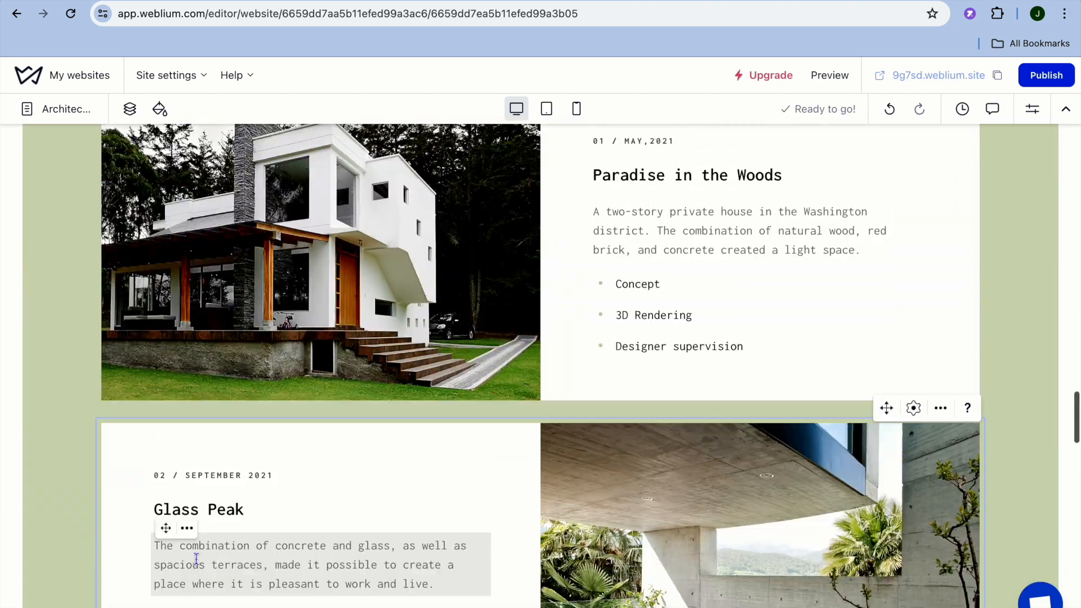
Step: Review the general media settings of the Paradise in the Woods project photo and close them
{"action": "left_click", "coordinate": [338, 313]}
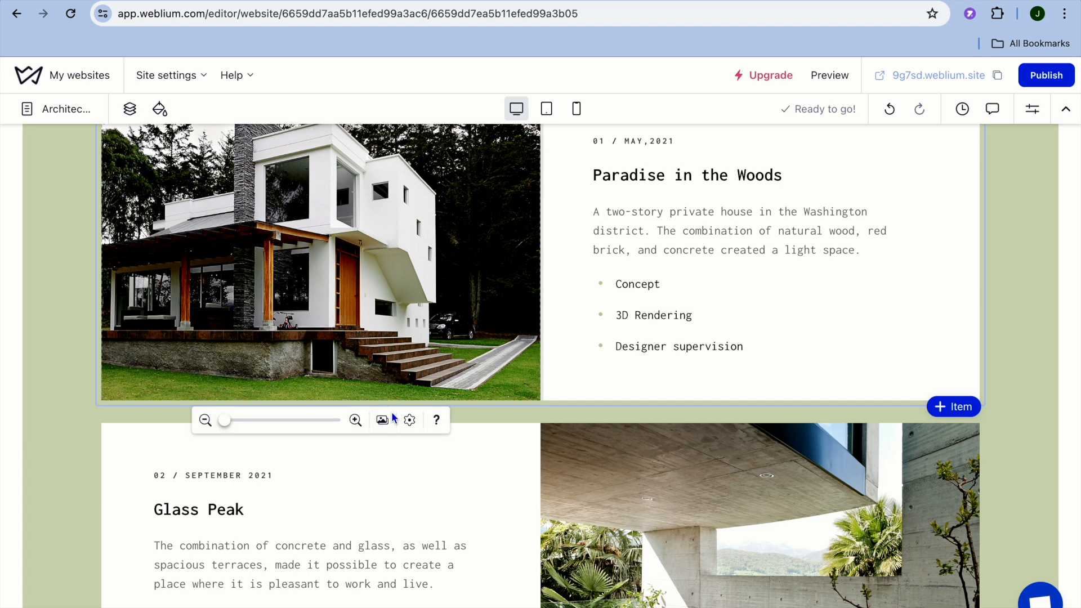
{"action": "left_click", "coordinate": [409, 422]}
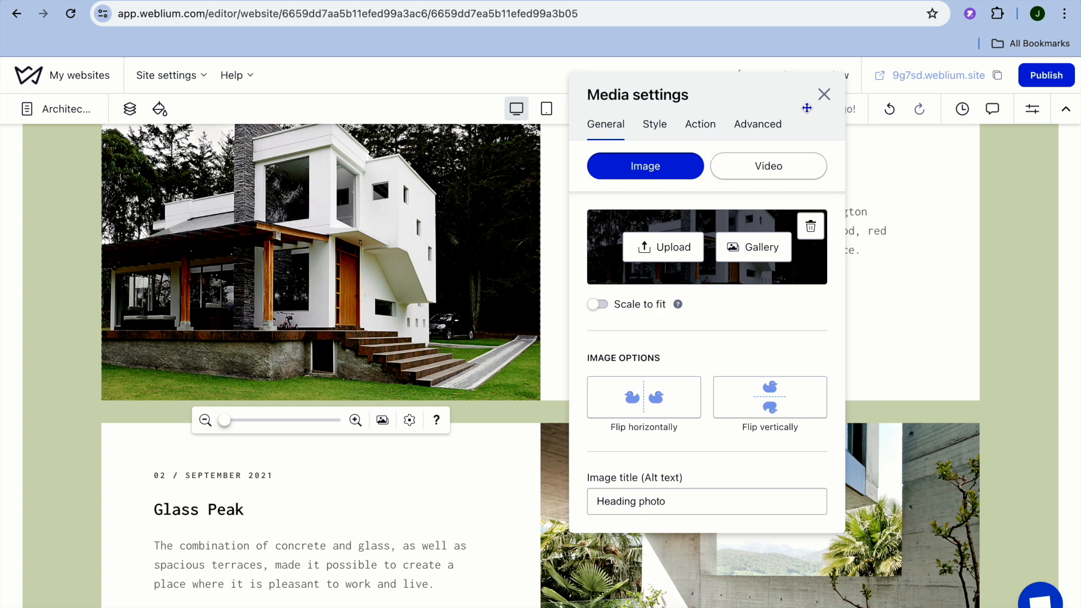
{"action": "left_click", "coordinate": [825, 95]}
Step: In the mobile view, try centred horizontal alignment for the greeting column and set it back to left
{"action": "scroll", "coordinate": [603, 180], "scroll_direction": "up", "scroll_amount": 15}
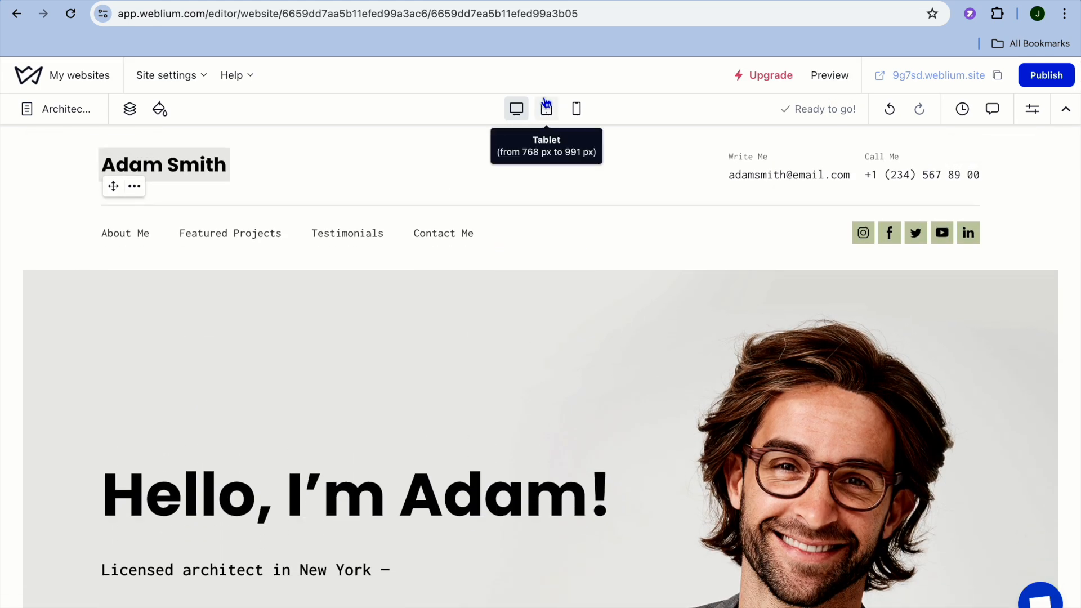
{"action": "left_click", "coordinate": [575, 112]}
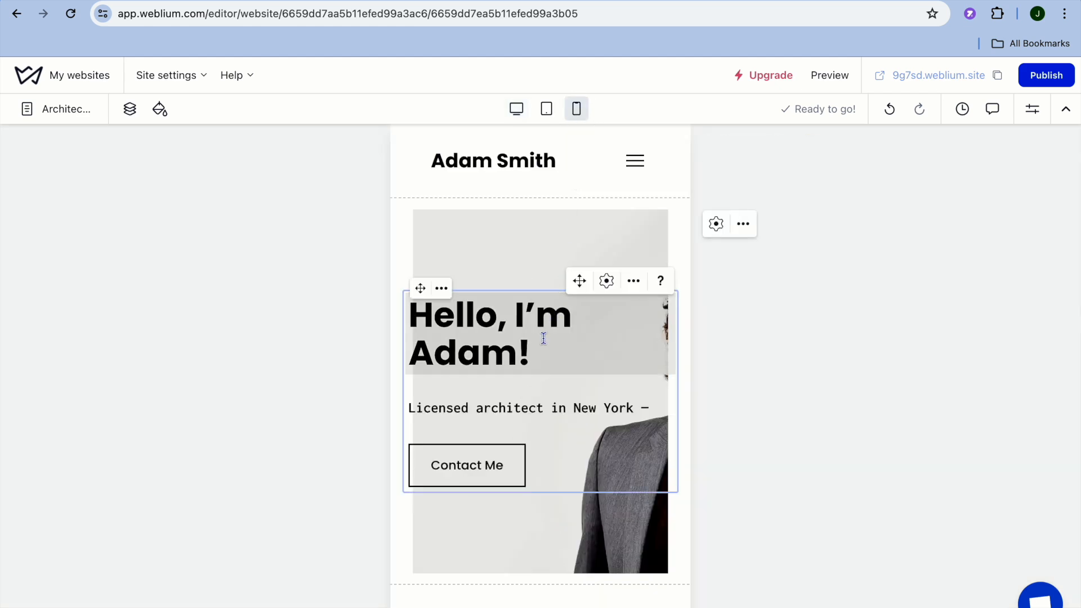
{"action": "left_click", "coordinate": [630, 283]}
{"action": "left_click", "coordinate": [608, 283]}
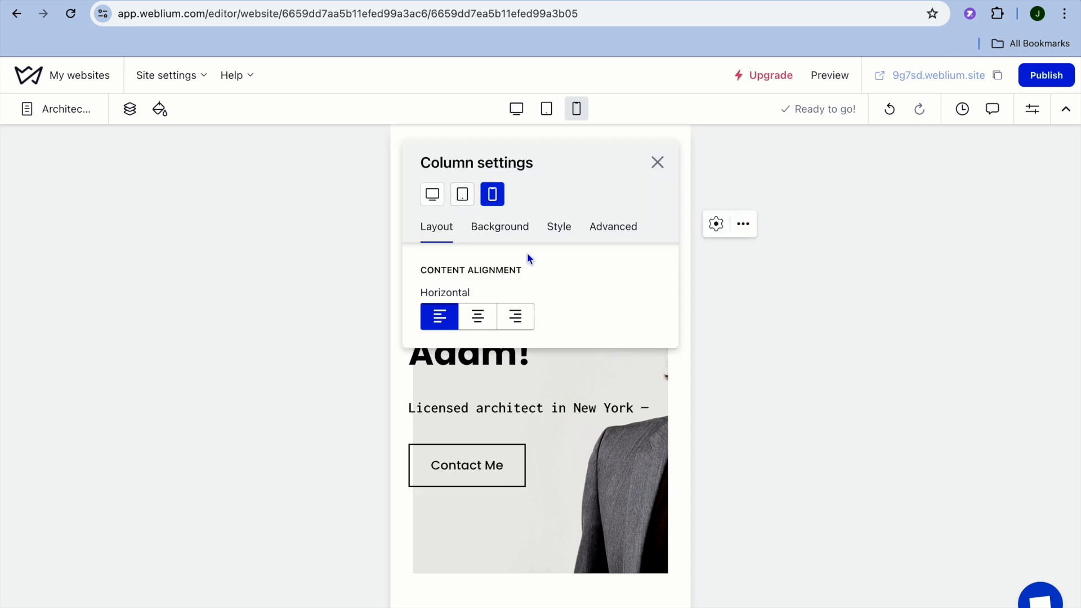
{"action": "left_click", "coordinate": [482, 323]}
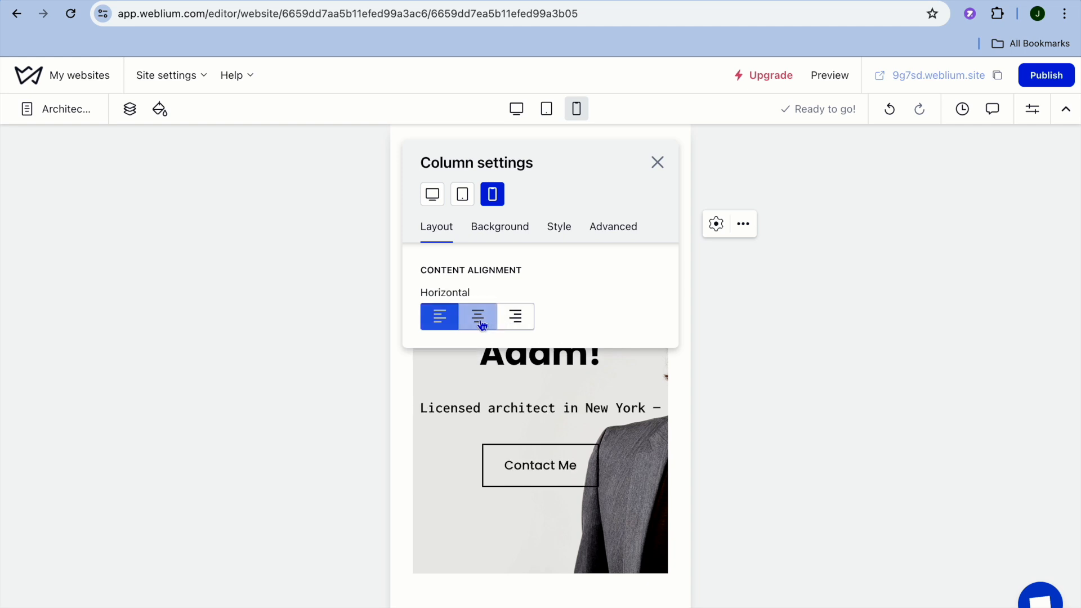
{"action": "left_click", "coordinate": [440, 316]}
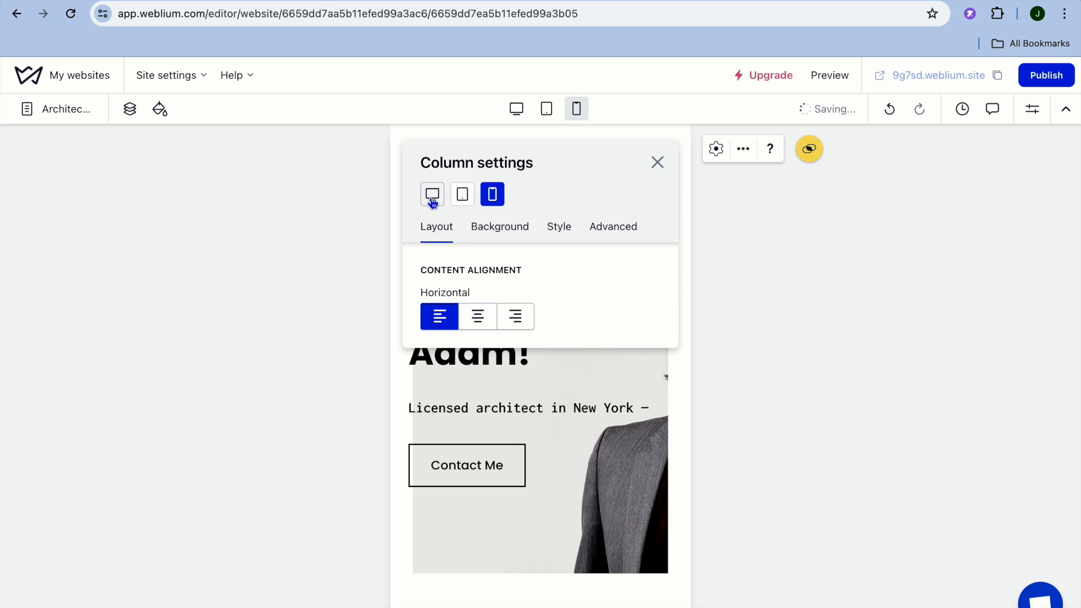
Step: Check the greeting column's layout settings for desktop, close them and look over the page's upper sections
{"action": "left_click", "coordinate": [431, 197]}
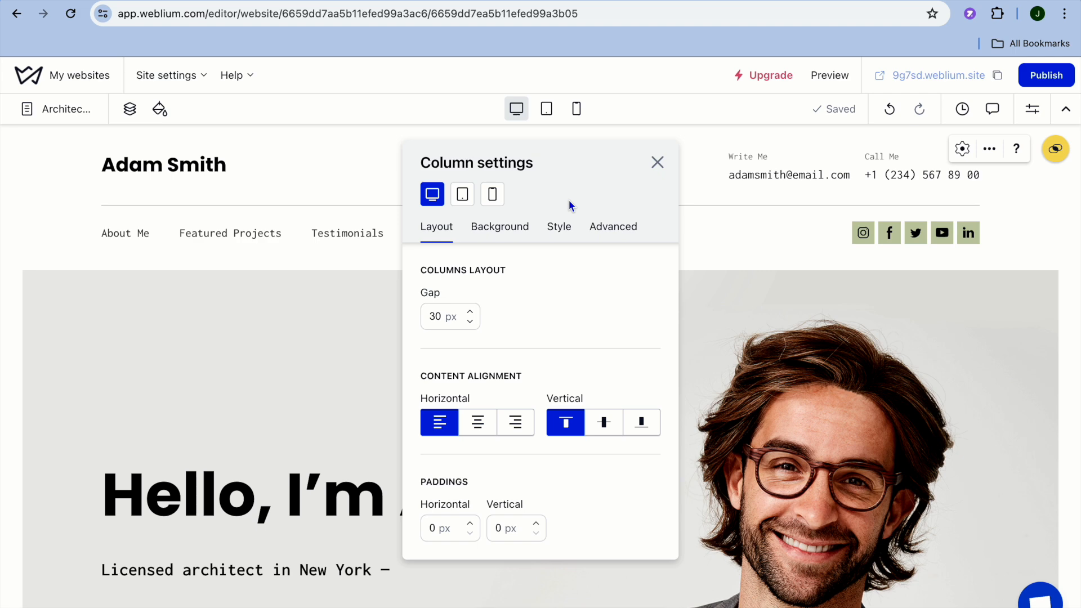
{"action": "left_click", "coordinate": [657, 162]}
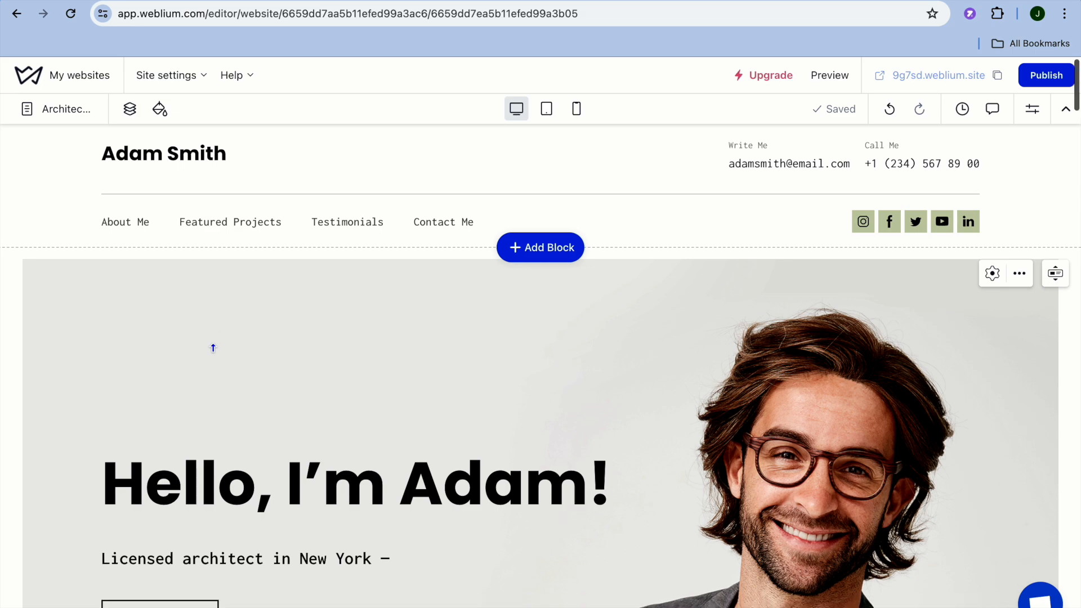
{"action": "scroll", "coordinate": [213, 348], "scroll_direction": "down", "scroll_amount": 7}
{"action": "scroll", "coordinate": [213, 347], "scroll_direction": "down", "scroll_amount": 6}
{"action": "scroll", "coordinate": [214, 338], "scroll_direction": "up", "scroll_amount": 12}
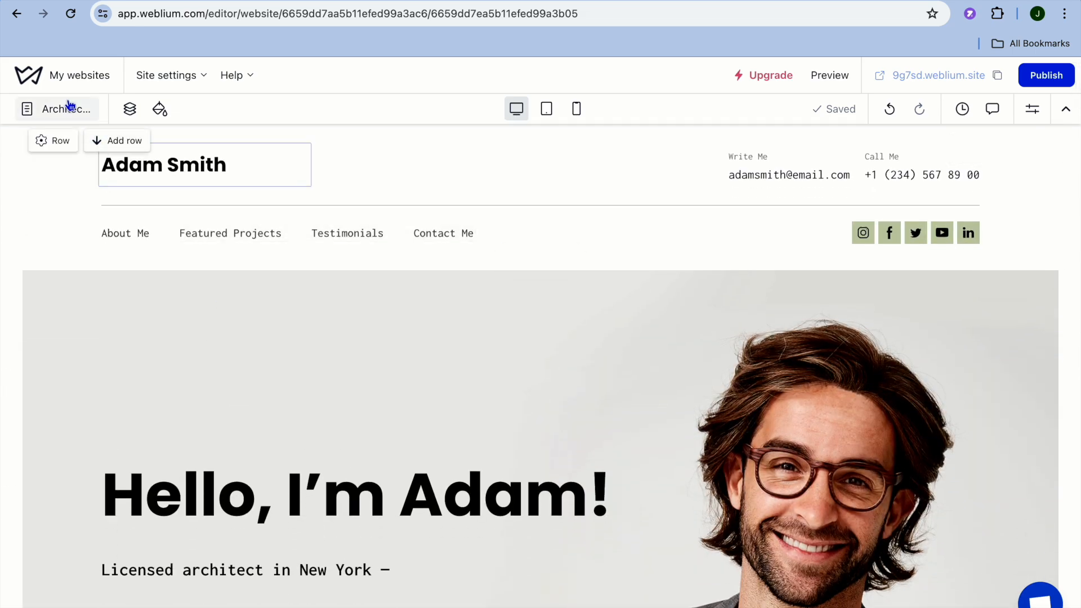
Step: Review the site's pages, pop-ups, Call to Action pop-up templates and store option without adding anything
{"action": "left_click", "coordinate": [74, 111]}
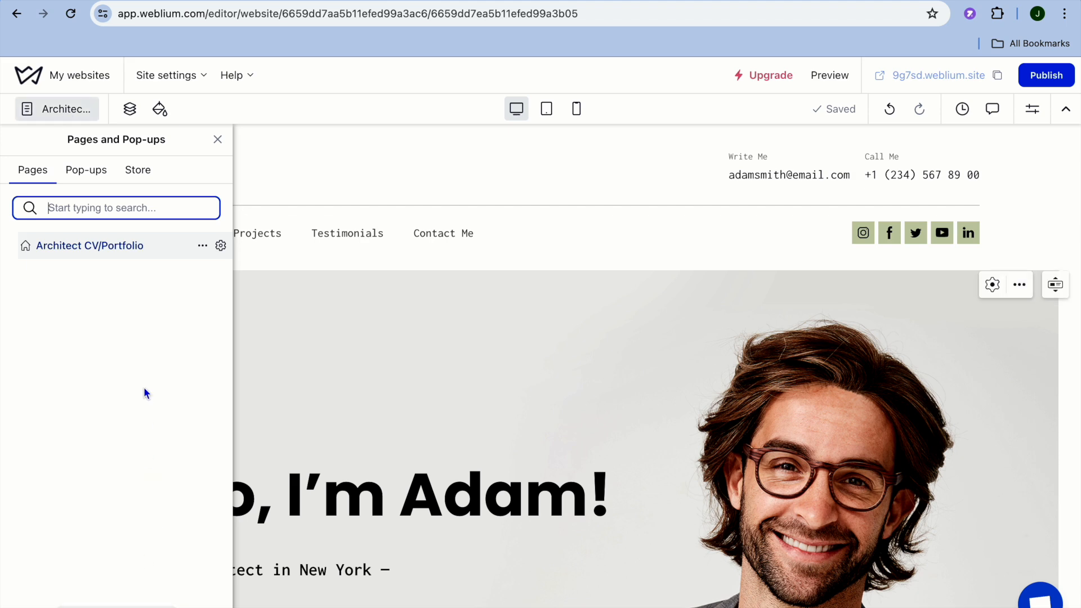
{"action": "left_click", "coordinate": [90, 172]}
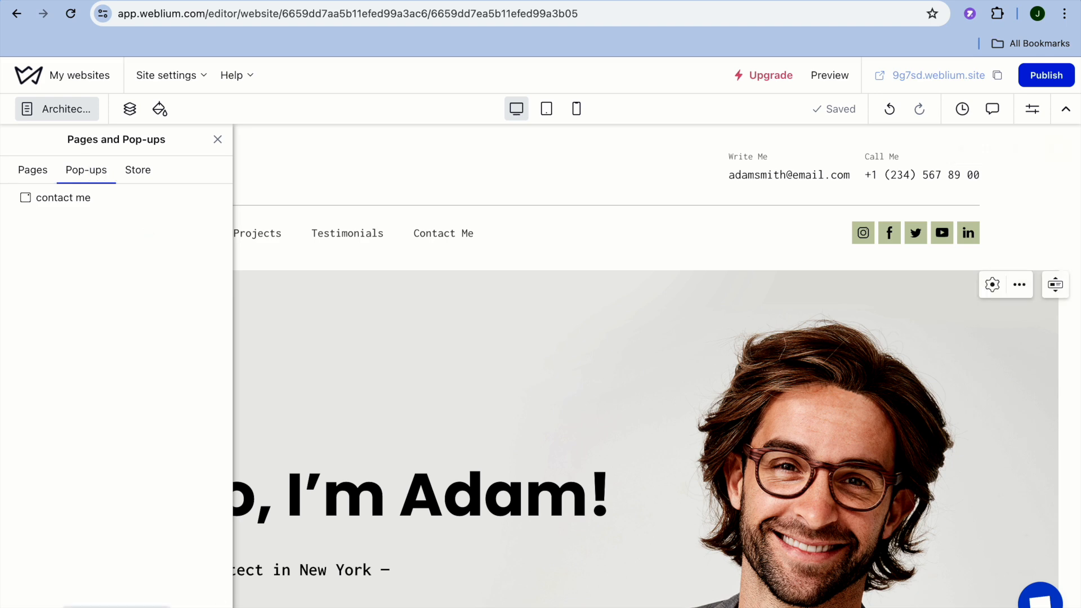
{"action": "left_click", "coordinate": [116, 606]}
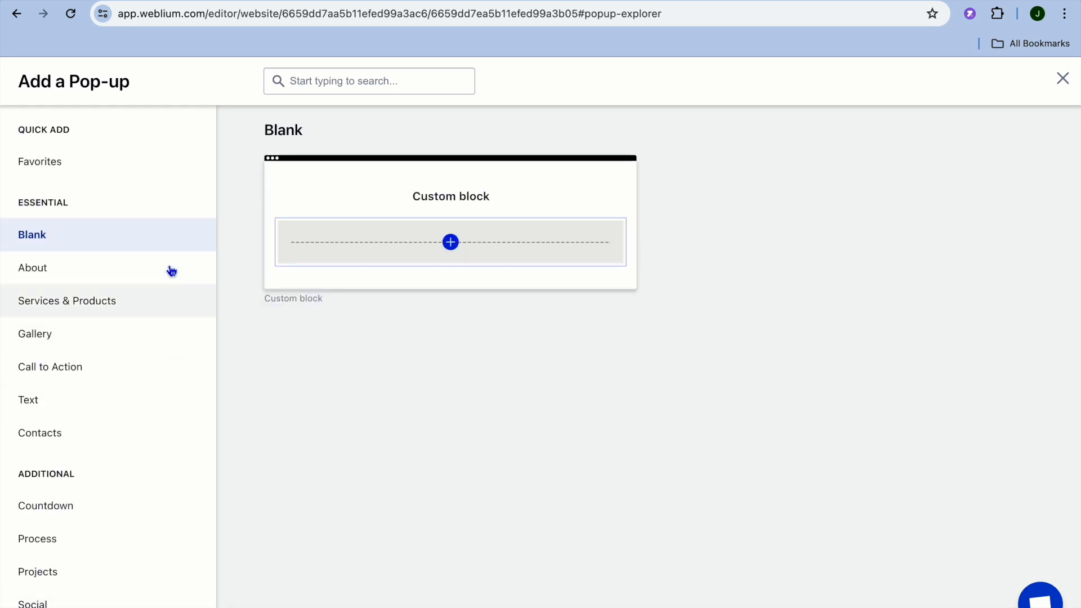
{"action": "left_click", "coordinate": [59, 367]}
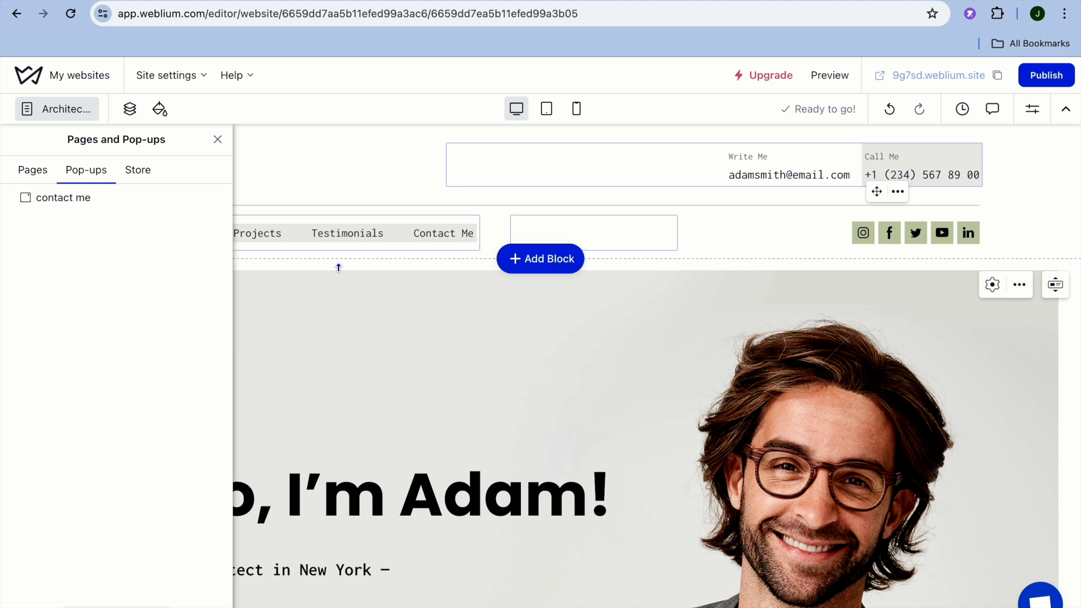
{"action": "left_click", "coordinate": [140, 179]}
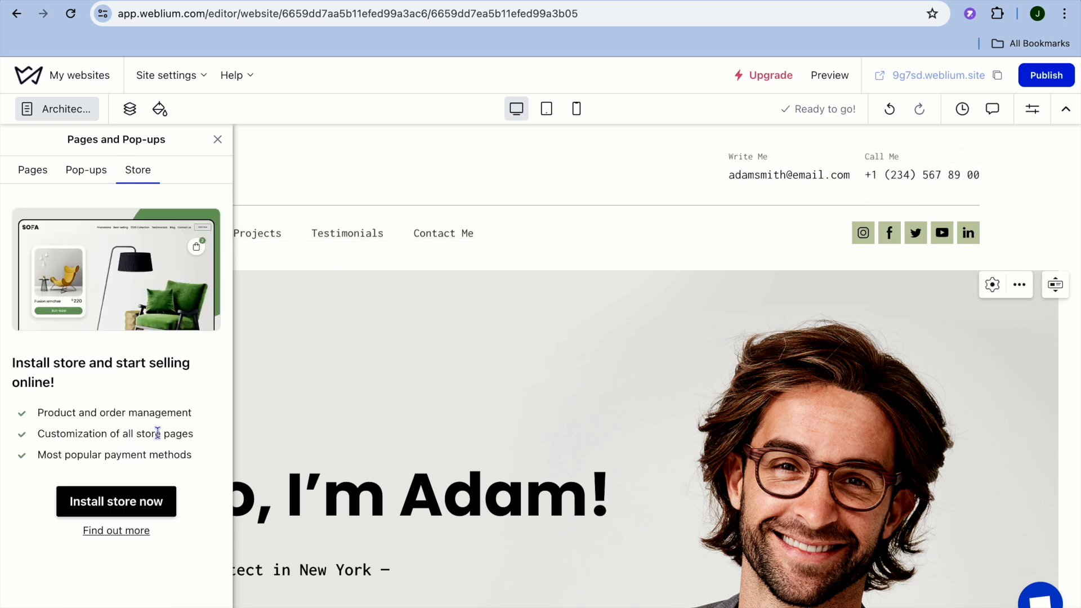
{"action": "left_click", "coordinate": [219, 140]}
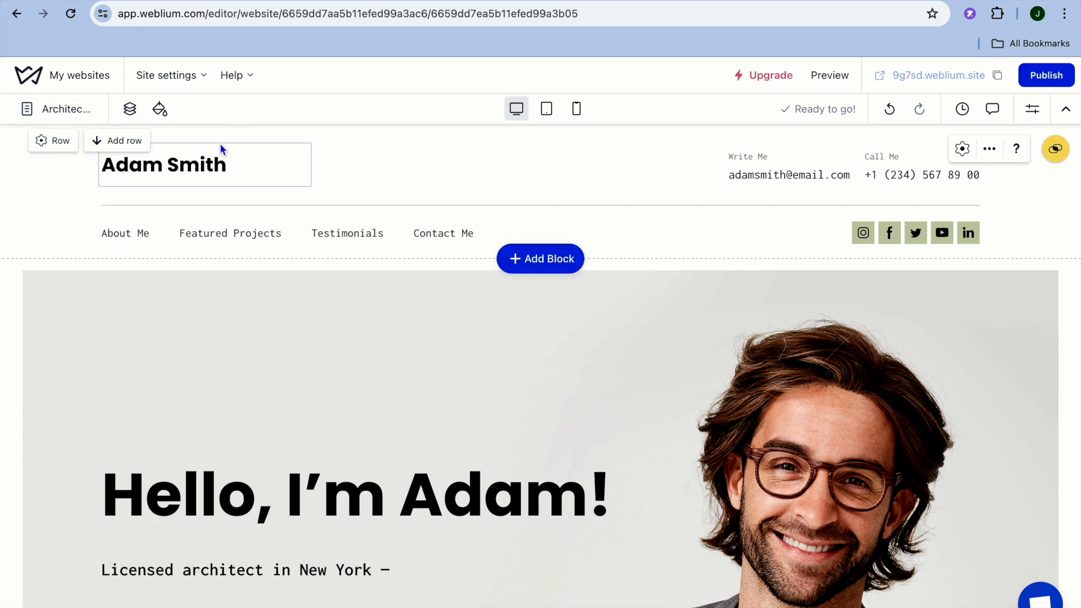
Step: Go to the Footer block through the Navigator and browse the elements that can be added to its menu column
{"action": "left_click", "coordinate": [131, 111]}
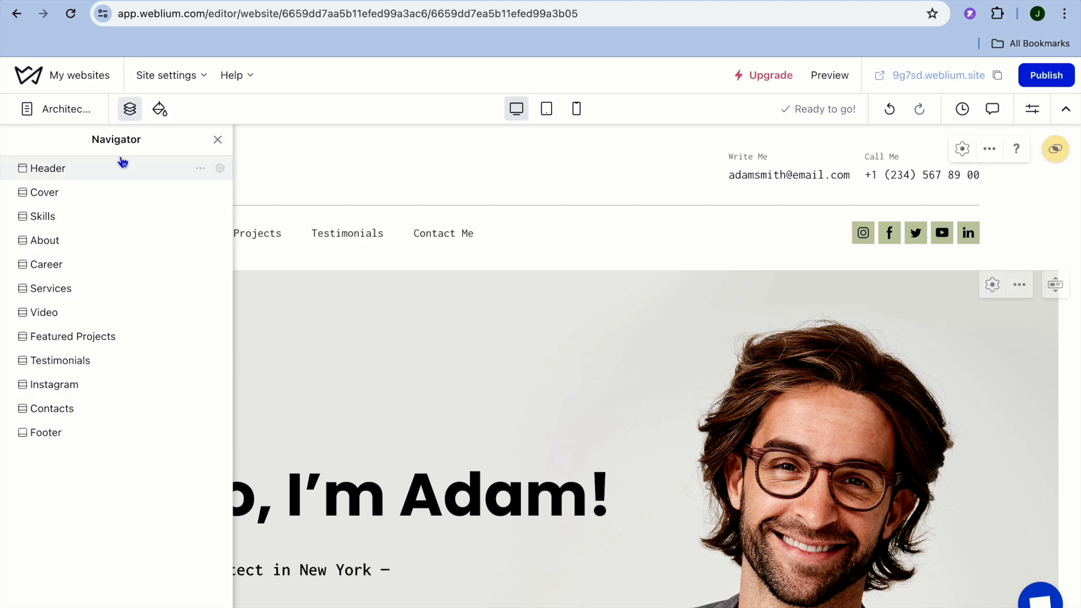
{"action": "left_click", "coordinate": [59, 437]}
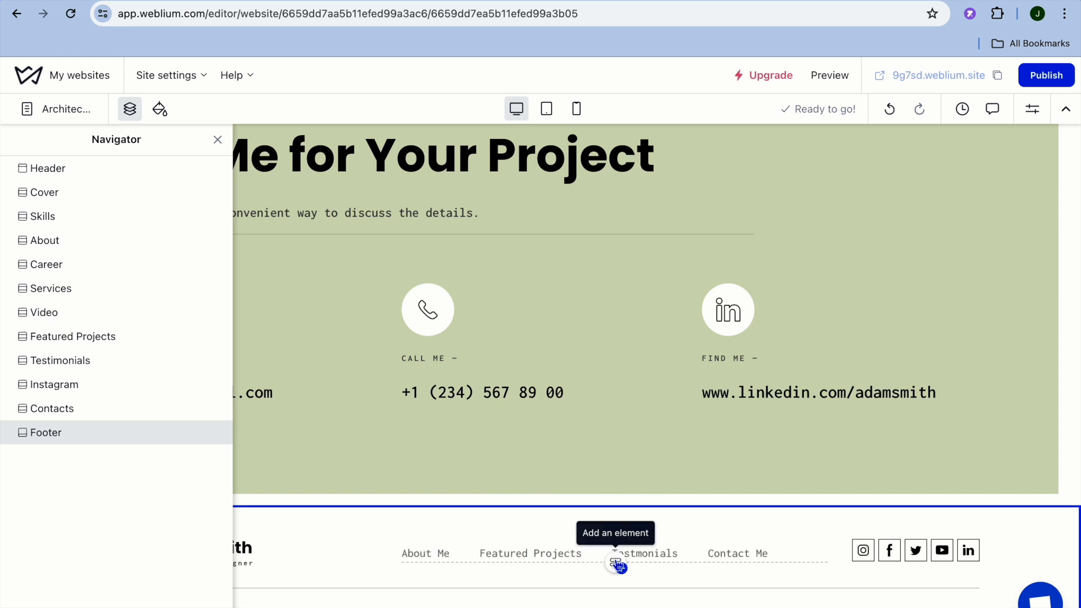
{"action": "left_click", "coordinate": [620, 569]}
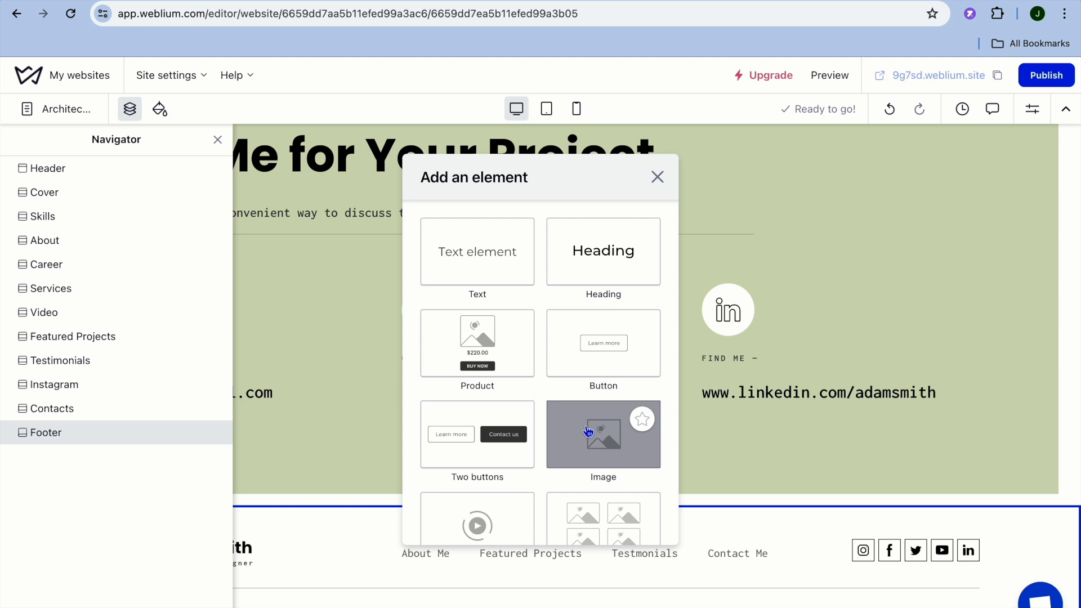
{"action": "scroll", "coordinate": [588, 431], "scroll_direction": "down", "scroll_amount": 6}
{"action": "scroll", "coordinate": [588, 431], "scroll_direction": "down", "scroll_amount": 3}
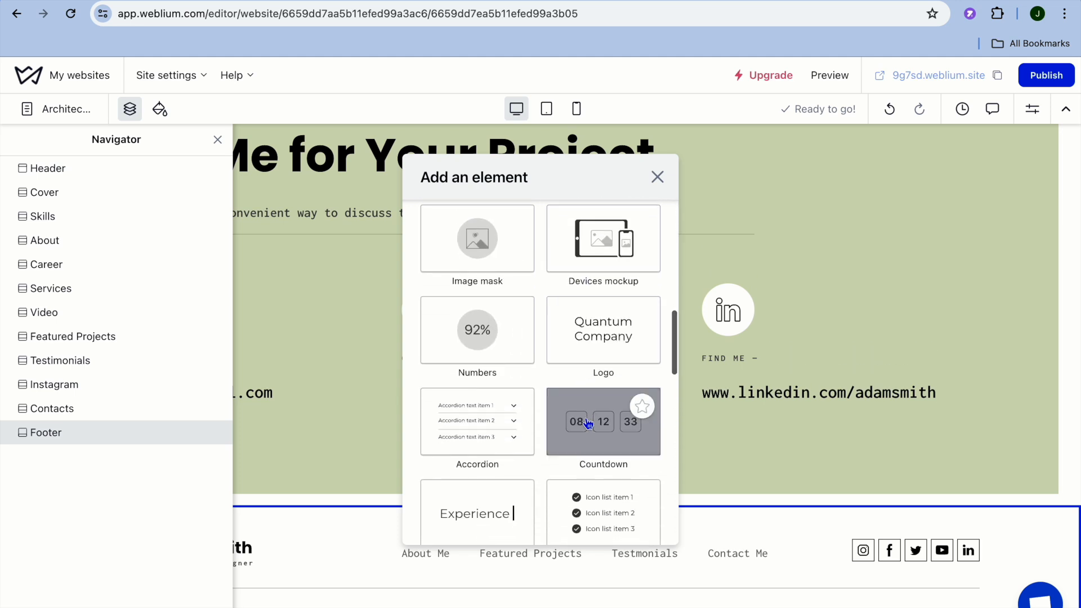
{"action": "scroll", "coordinate": [588, 423], "scroll_direction": "down", "scroll_amount": 12}
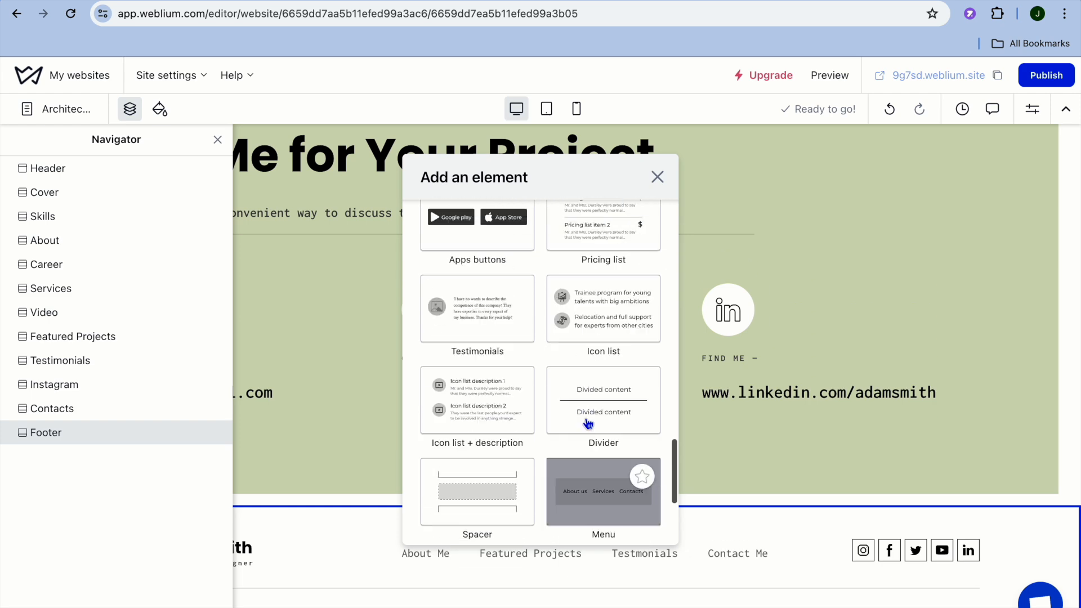
{"action": "scroll", "coordinate": [588, 423], "scroll_direction": "up", "scroll_amount": 3}
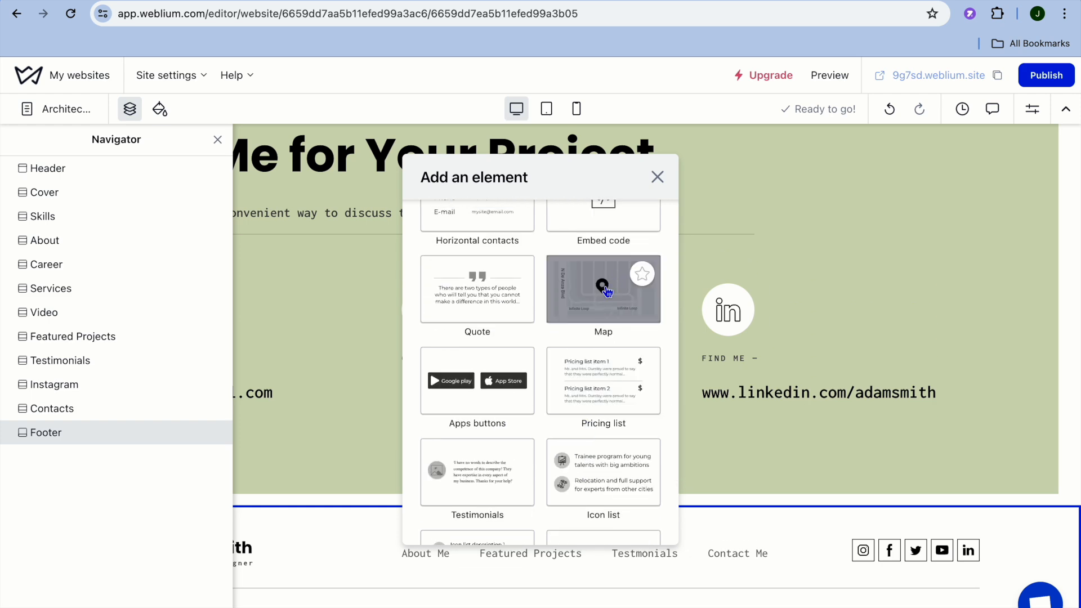
{"action": "scroll", "coordinate": [572, 435], "scroll_direction": "down", "scroll_amount": 3}
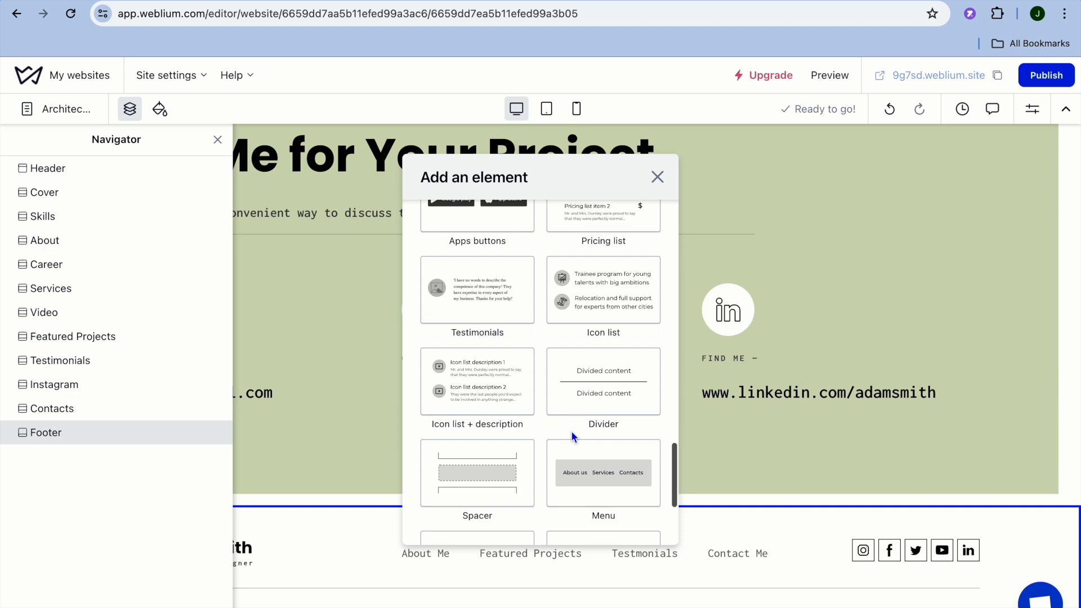
{"action": "scroll", "coordinate": [571, 431], "scroll_direction": "down", "scroll_amount": 2}
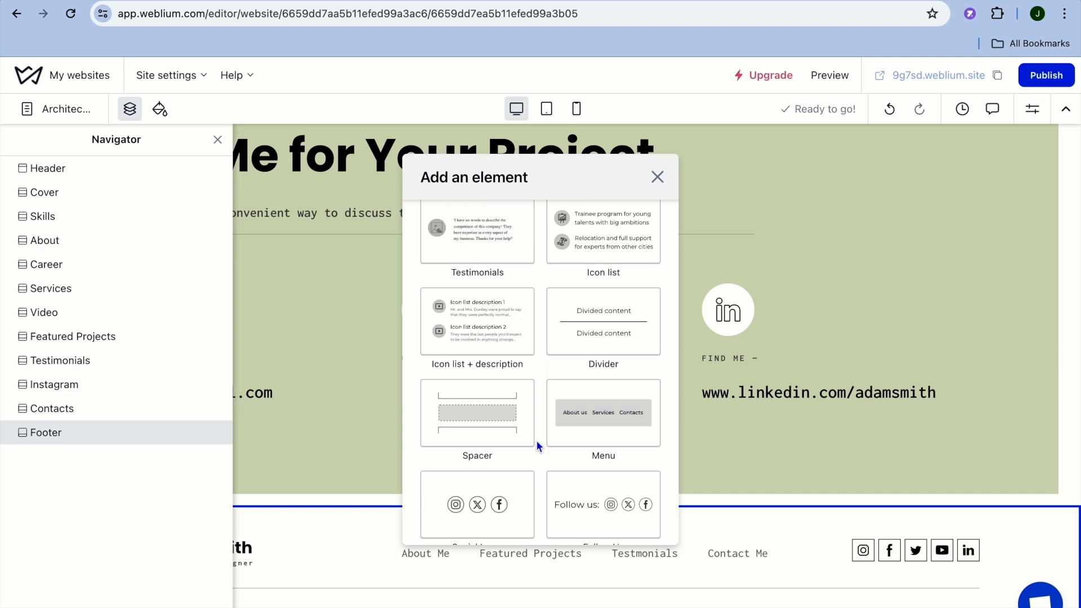
{"action": "scroll", "coordinate": [536, 441], "scroll_direction": "down", "scroll_amount": 2}
{"action": "left_click", "coordinate": [656, 176]}
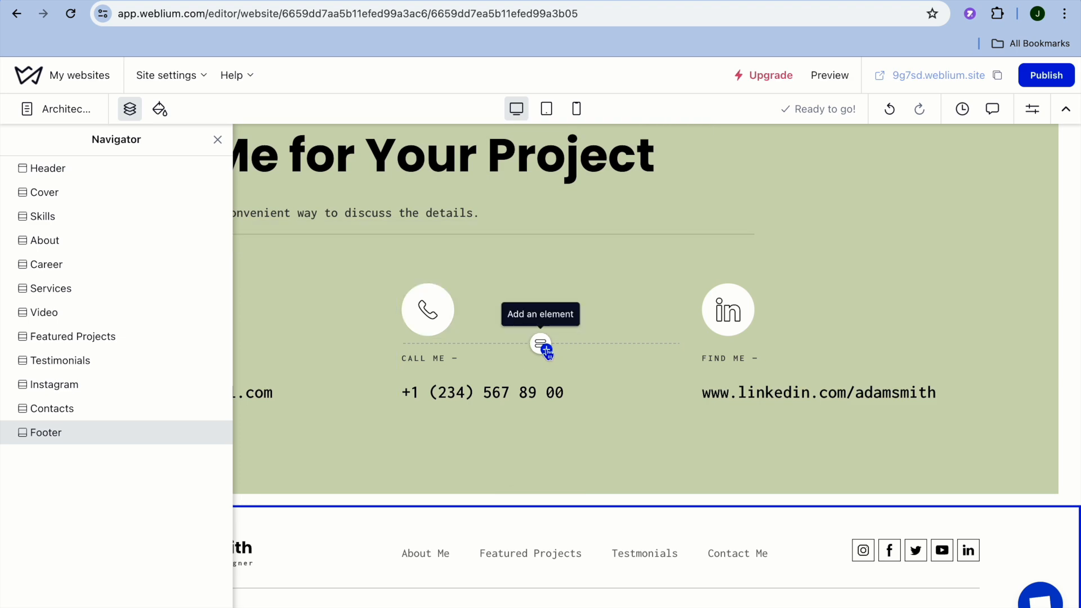
Step: Check the elements available above the Call Me label in the Contacts block, and close the element library and the Navigator
{"action": "left_click", "coordinate": [544, 347]}
{"action": "scroll", "coordinate": [545, 352], "scroll_direction": "down", "scroll_amount": 10}
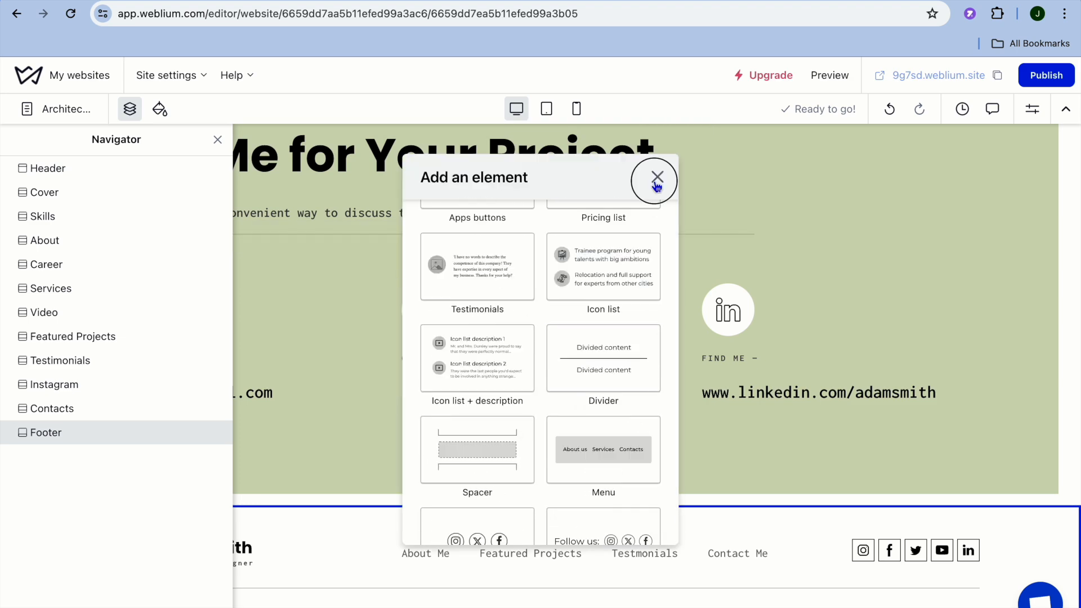
{"action": "left_click", "coordinate": [657, 179]}
{"action": "scroll", "coordinate": [563, 335], "scroll_direction": "up", "scroll_amount": 15}
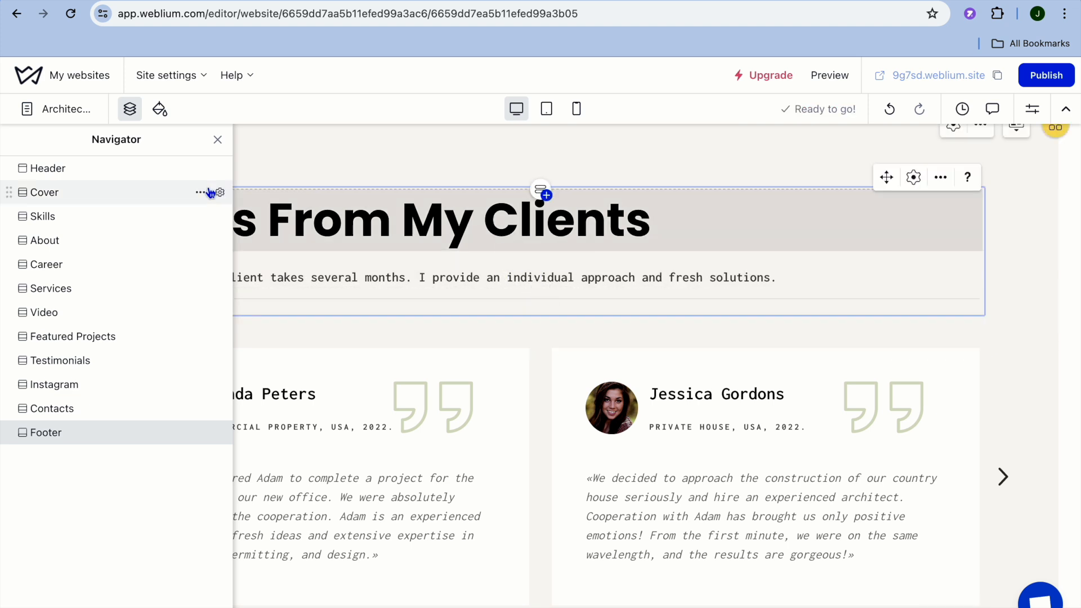
{"action": "left_click", "coordinate": [216, 141]}
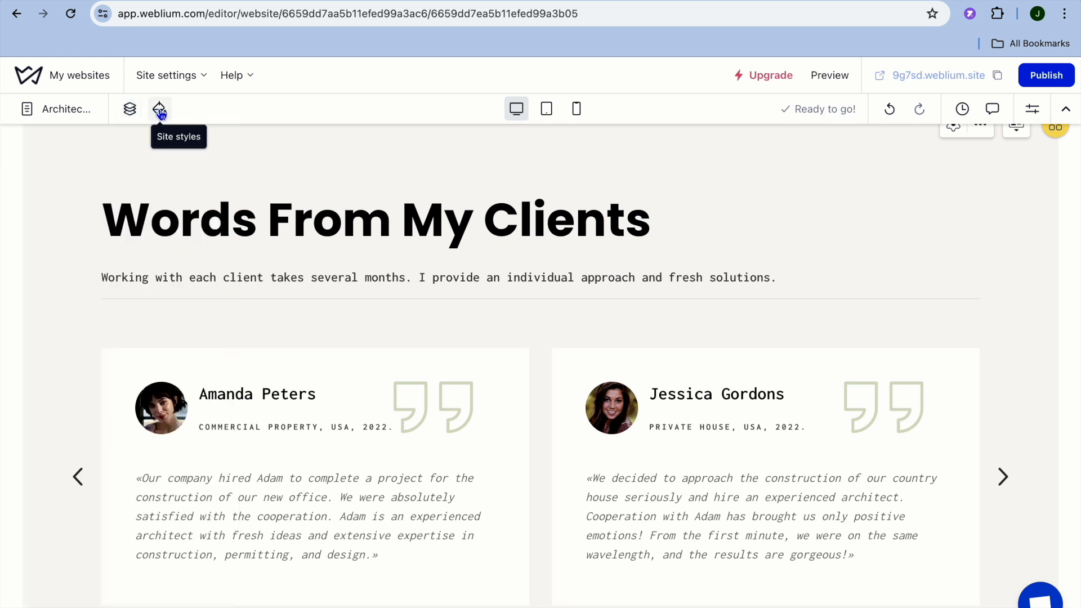
Step: Try the Basic Palette for the site colours, apply the Accelgor palette instead and close the site styles
{"action": "left_click", "coordinate": [160, 112]}
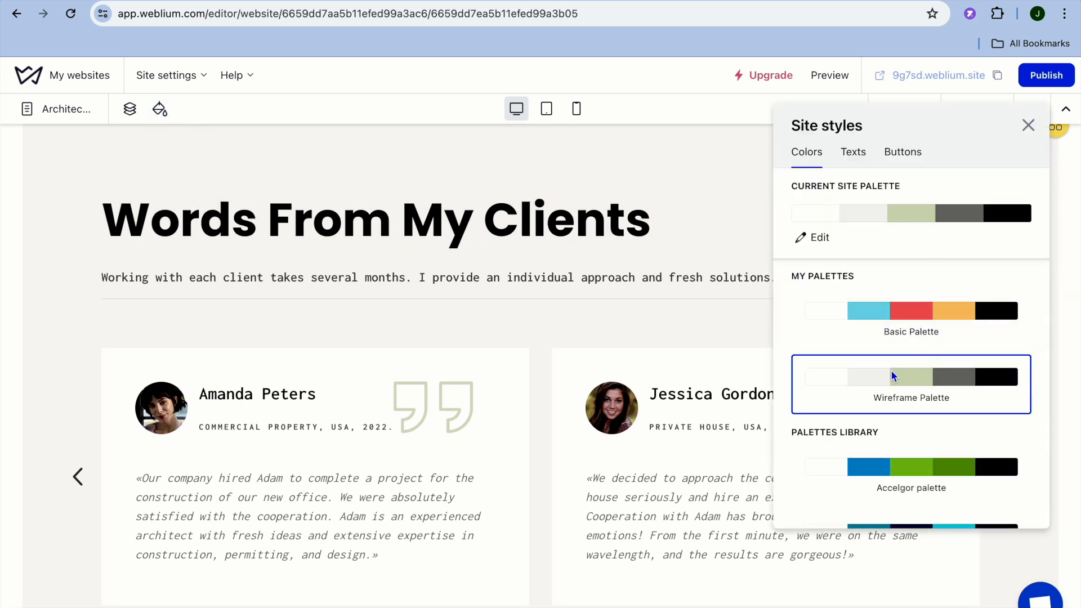
{"action": "left_click", "coordinate": [898, 312]}
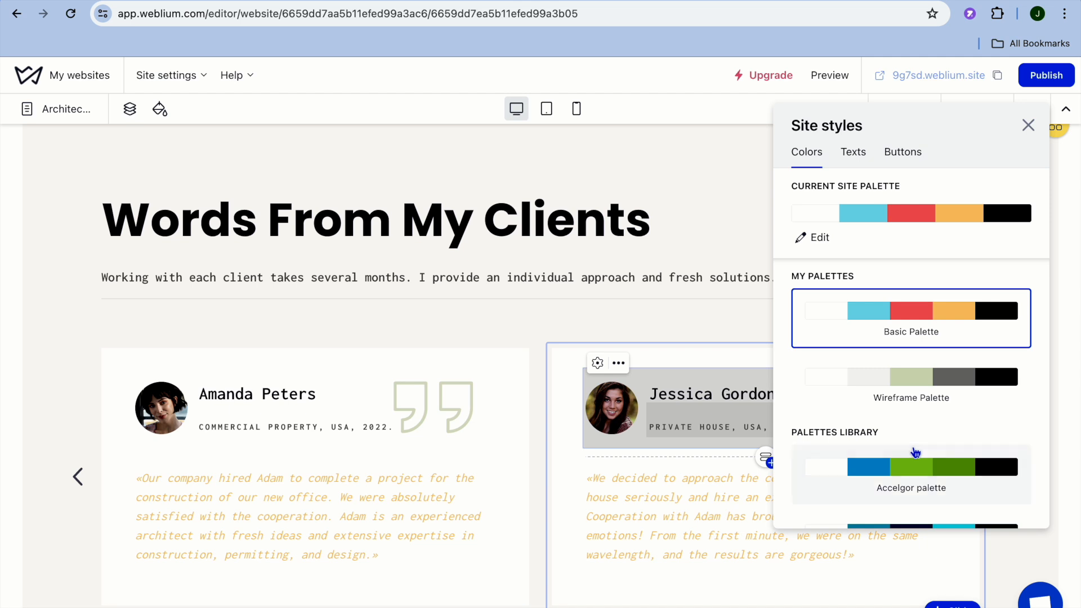
{"action": "left_click", "coordinate": [903, 476]}
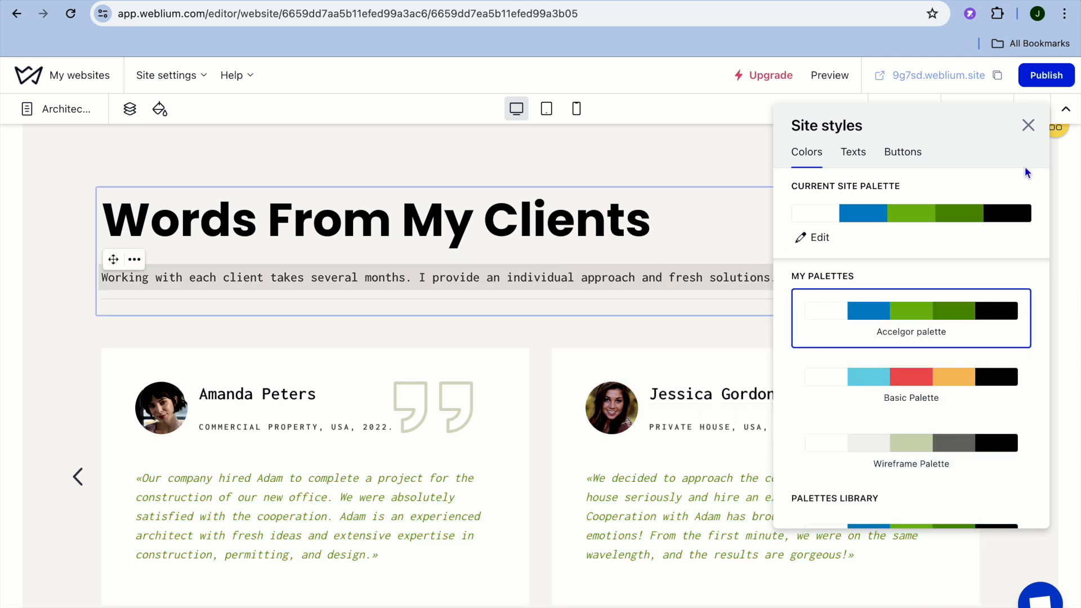
{"action": "left_click", "coordinate": [1028, 128]}
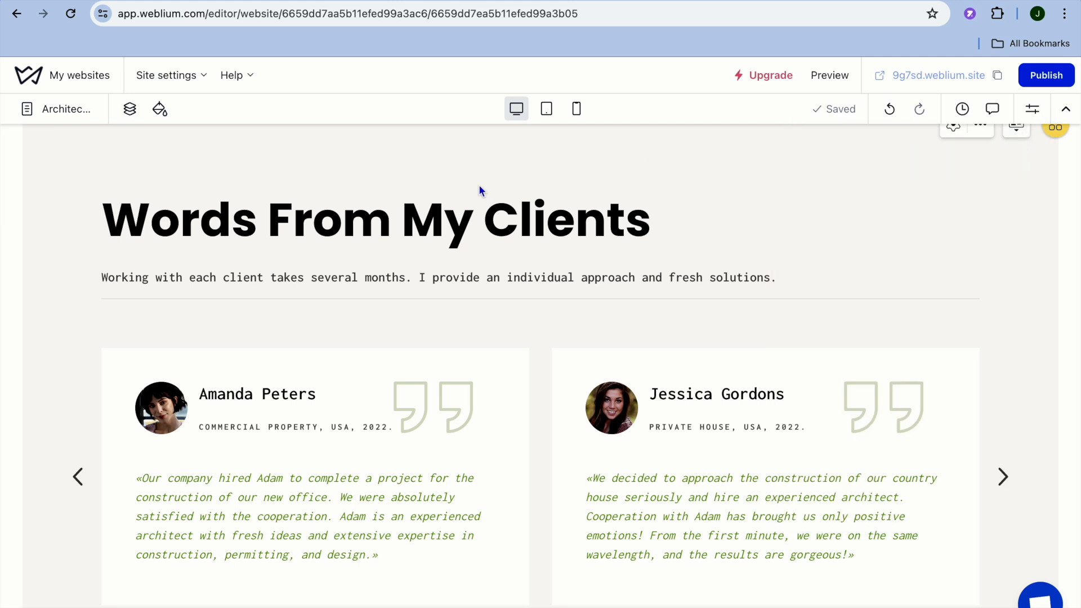
Step: Review the site's general info settings, from site address and favicon to search visibility, website details and business information
{"action": "left_click", "coordinate": [191, 75]}
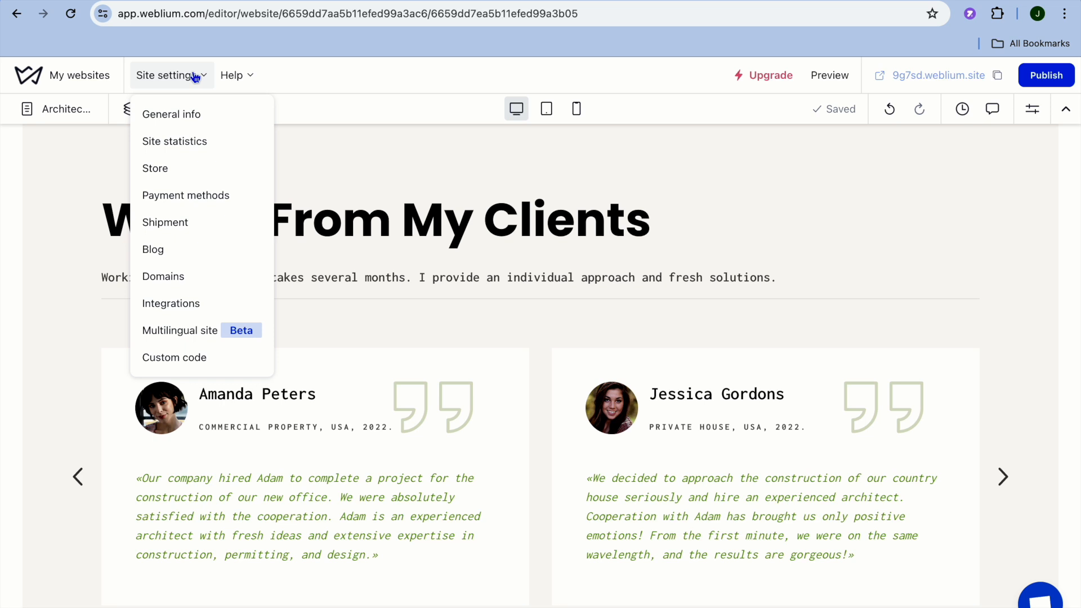
{"action": "left_click", "coordinate": [194, 118]}
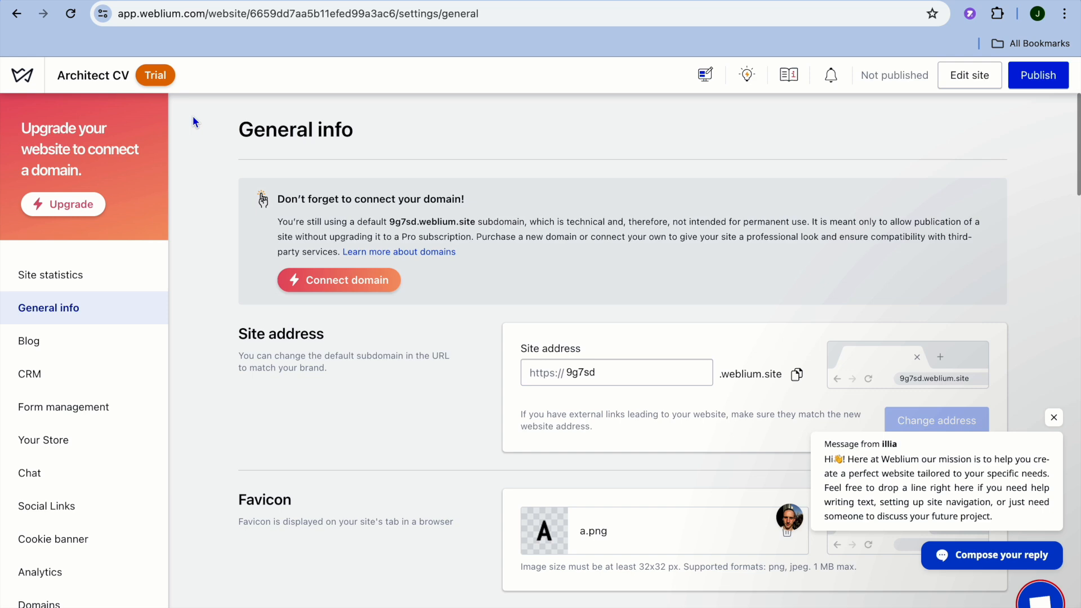
{"action": "left_click", "coordinate": [637, 376]}
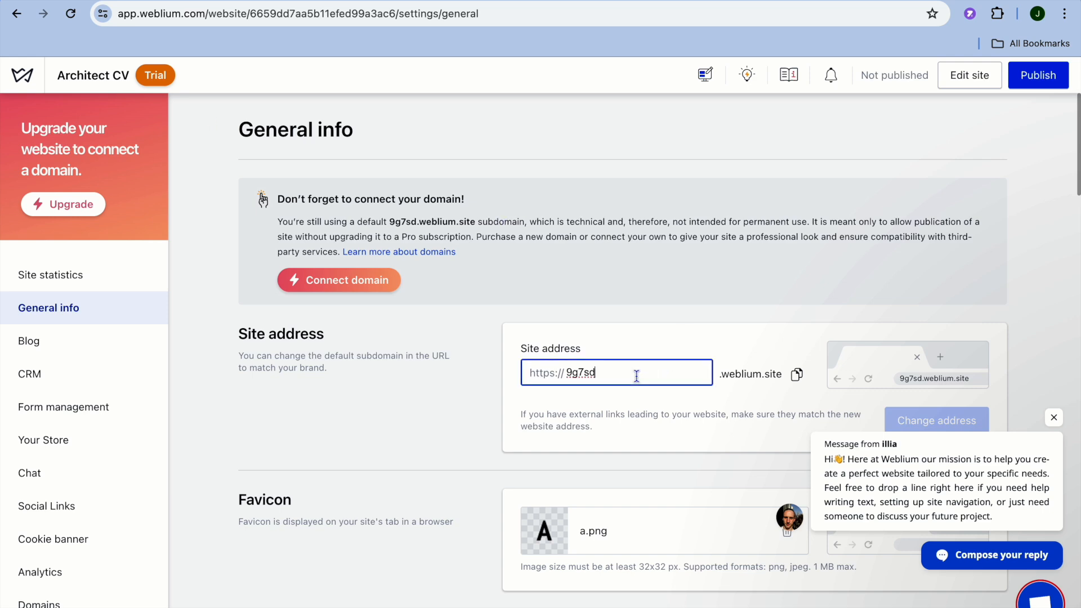
{"action": "scroll", "coordinate": [637, 376], "scroll_direction": "down", "scroll_amount": 5}
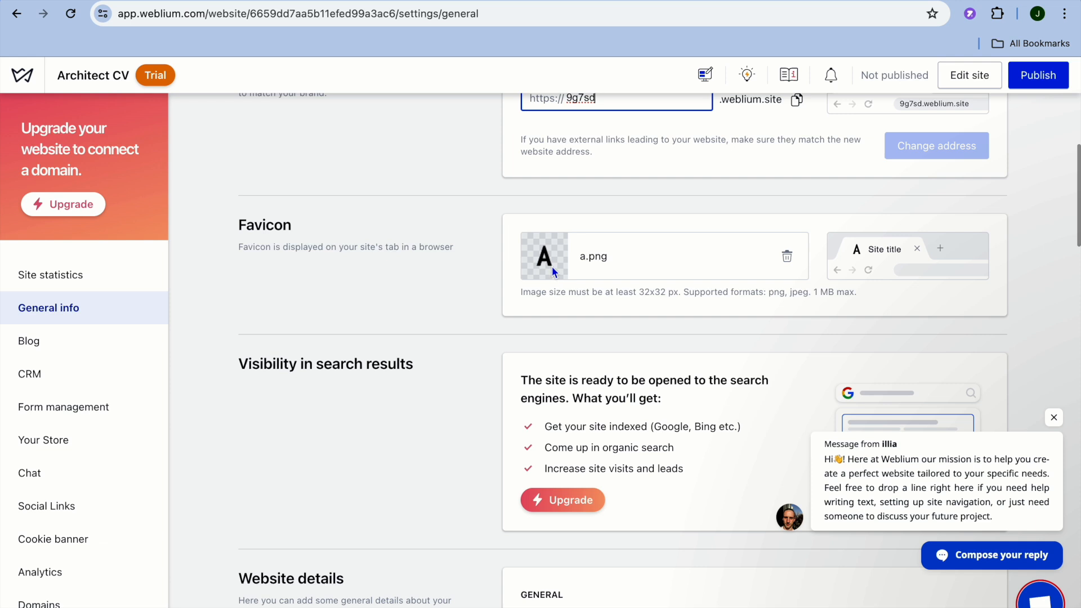
{"action": "scroll", "coordinate": [551, 265], "scroll_direction": "down", "scroll_amount": 4}
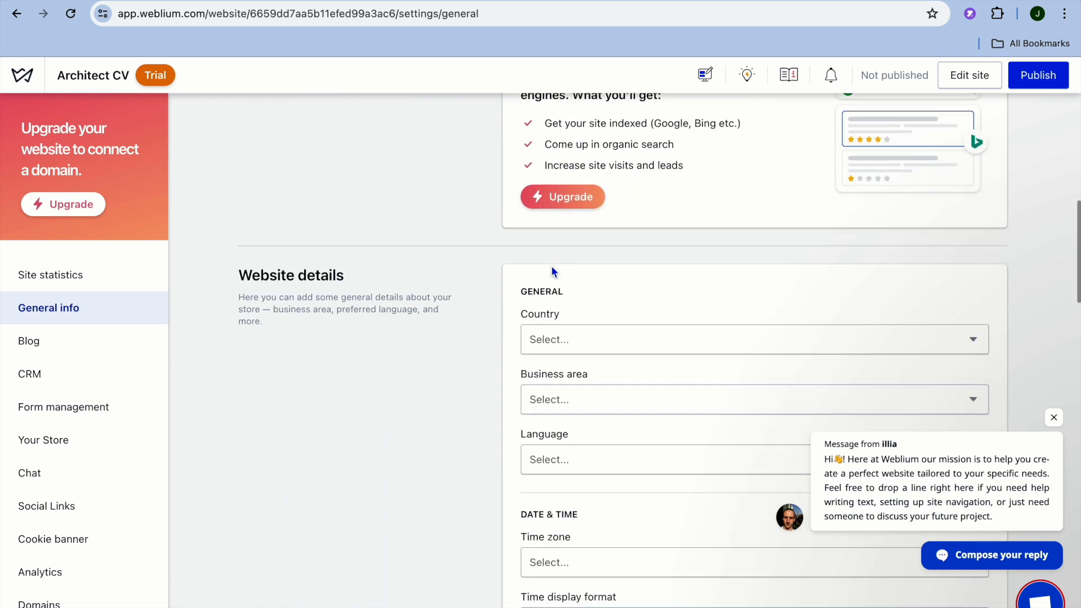
{"action": "scroll", "coordinate": [555, 259], "scroll_direction": "up", "scroll_amount": 1}
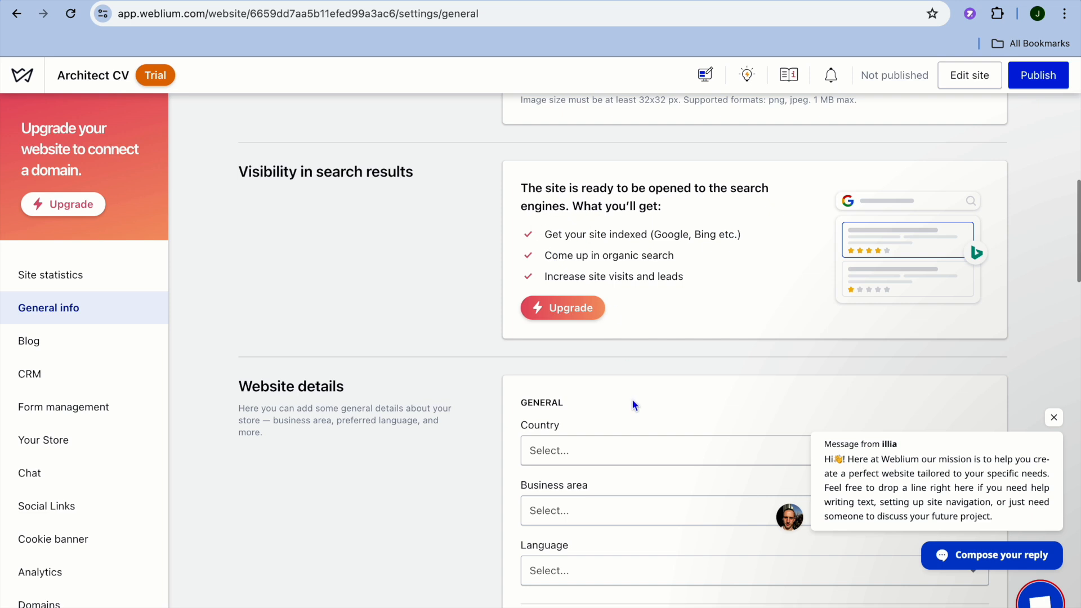
{"action": "scroll", "coordinate": [635, 404], "scroll_direction": "down", "scroll_amount": 1}
{"action": "scroll", "coordinate": [635, 404], "scroll_direction": "down", "scroll_amount": 1}
{"action": "scroll", "coordinate": [635, 404], "scroll_direction": "down", "scroll_amount": 9}
{"action": "scroll", "coordinate": [633, 405], "scroll_direction": "down", "scroll_amount": 4}
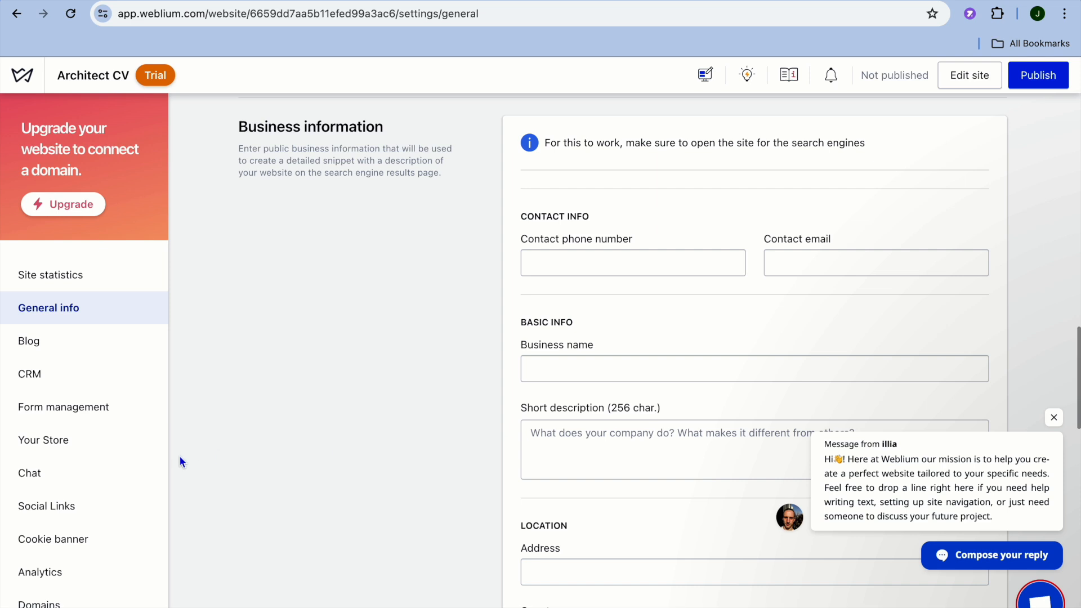
Step: Look through the site's CRM, cookie banner and analytics settings without enabling or connecting anything
{"action": "left_click", "coordinate": [41, 383]}
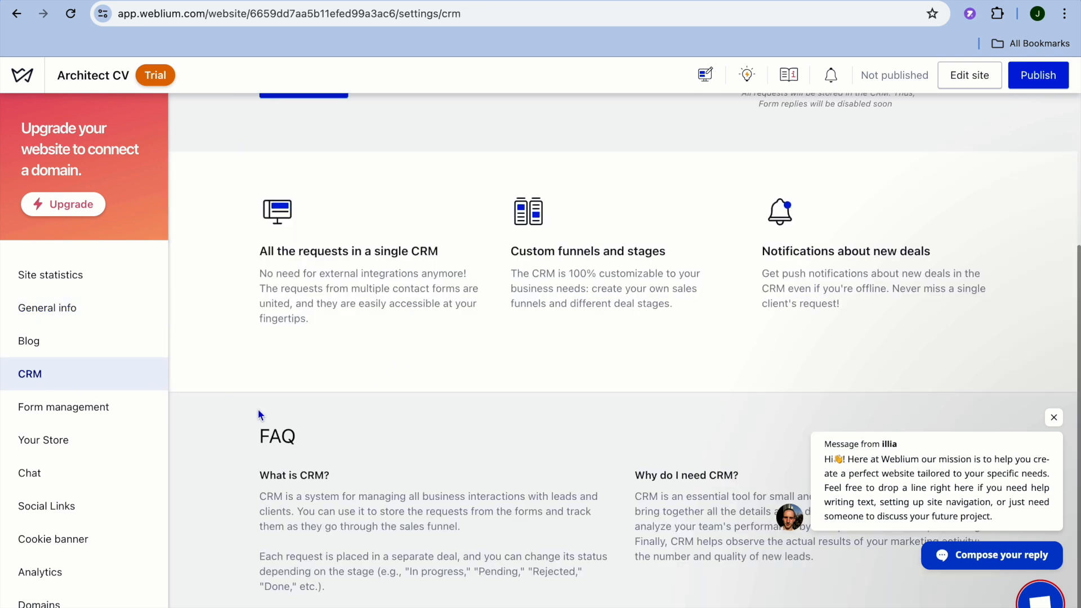
{"action": "left_click", "coordinate": [90, 546]}
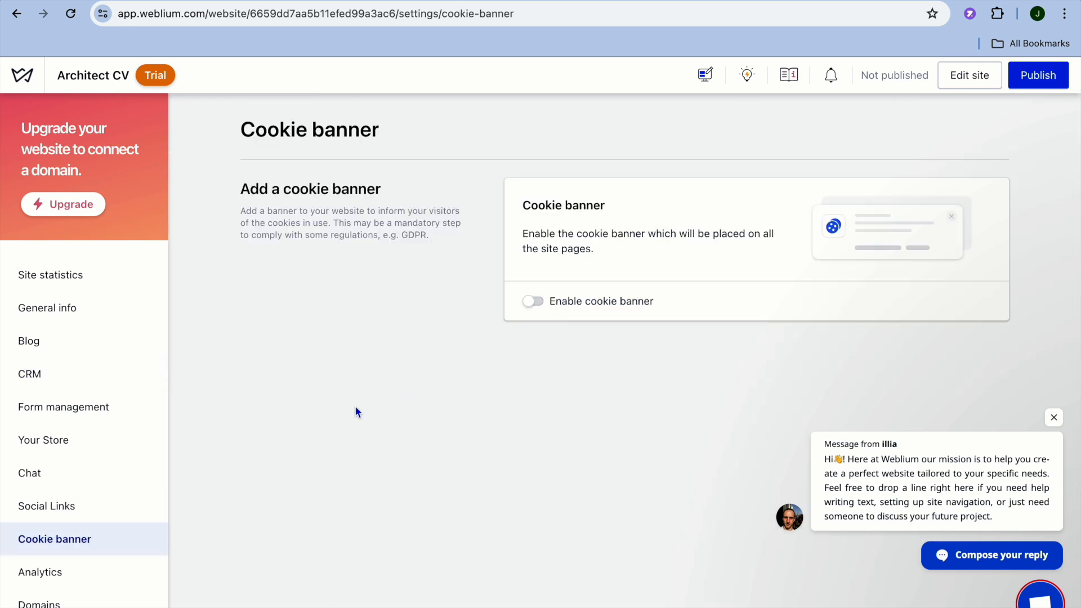
{"action": "left_click", "coordinate": [47, 581]}
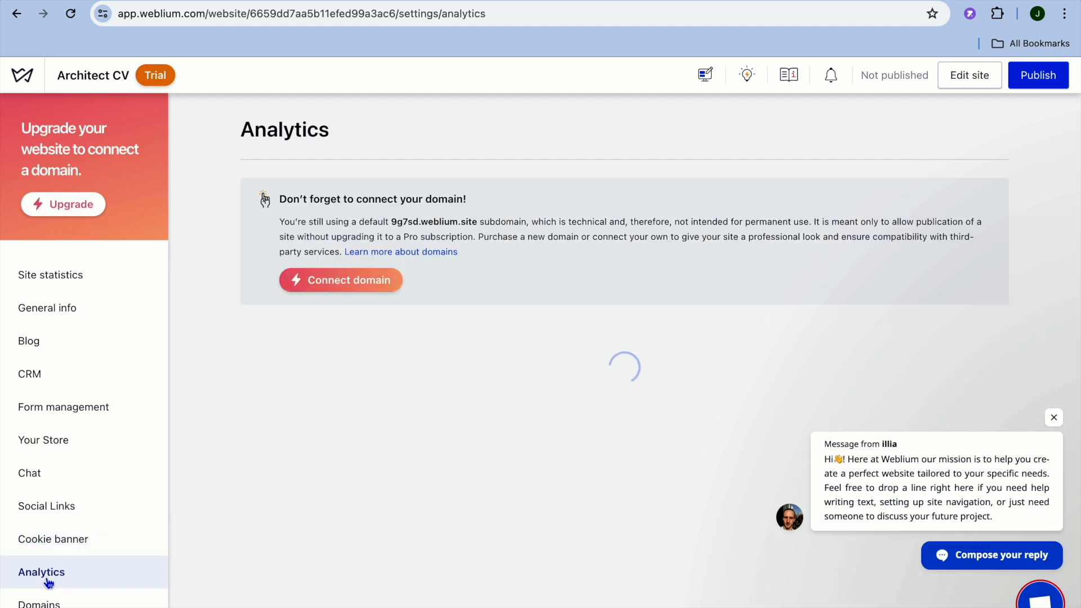
{"action": "scroll", "coordinate": [103, 597], "scroll_direction": "down", "scroll_amount": 1}
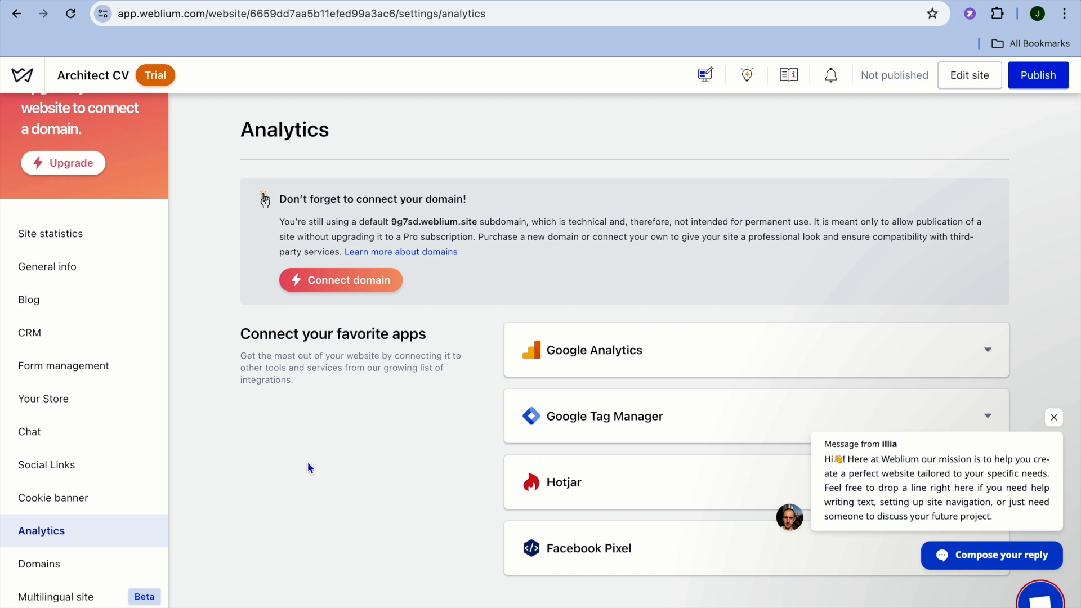
Step: Check the site's domain options and the multilingual settings, including the translatable form messages
{"action": "left_click", "coordinate": [37, 564]}
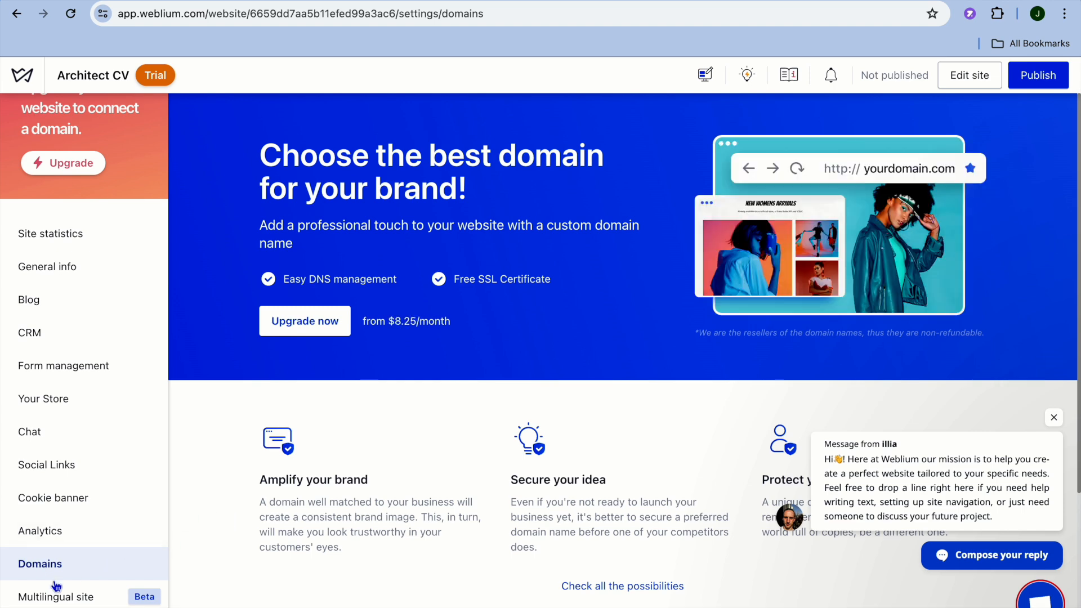
{"action": "left_click", "coordinate": [67, 599]}
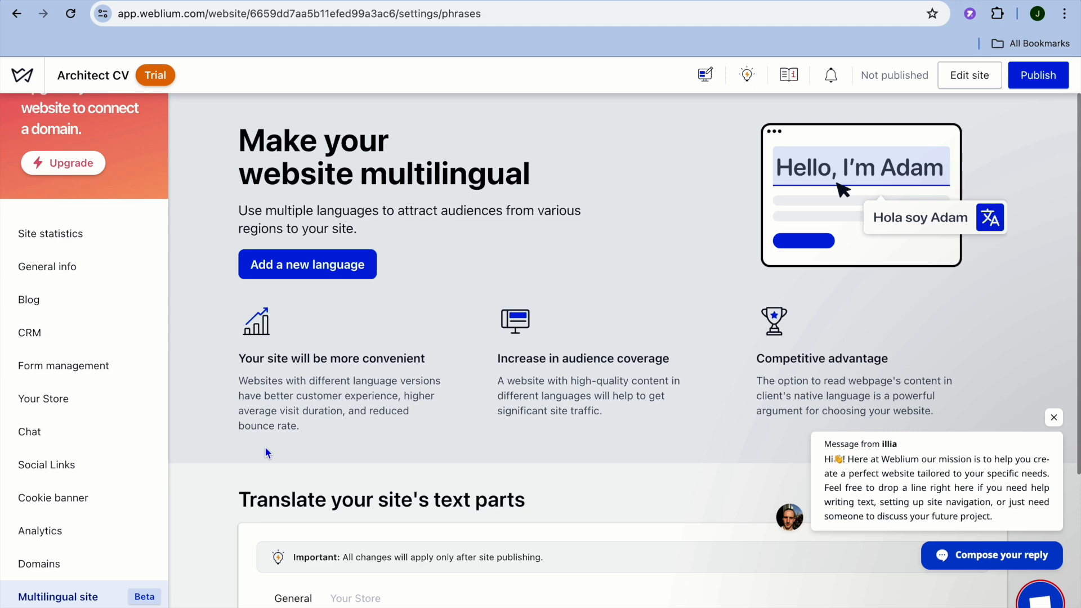
{"action": "scroll", "coordinate": [266, 453], "scroll_direction": "down", "scroll_amount": 5}
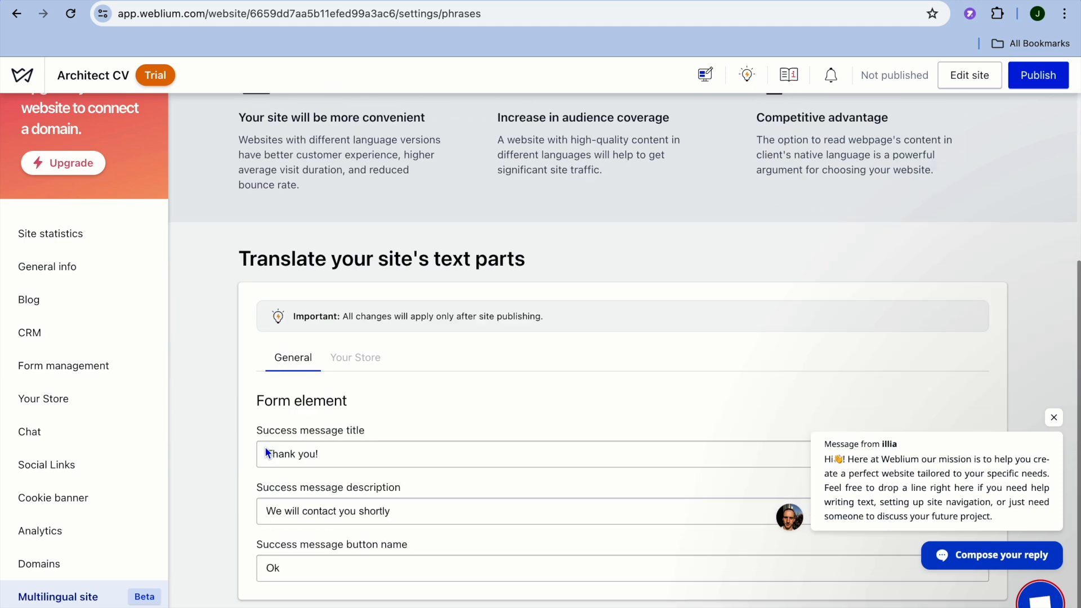
{"action": "scroll", "coordinate": [265, 445], "scroll_direction": "up", "scroll_amount": 5}
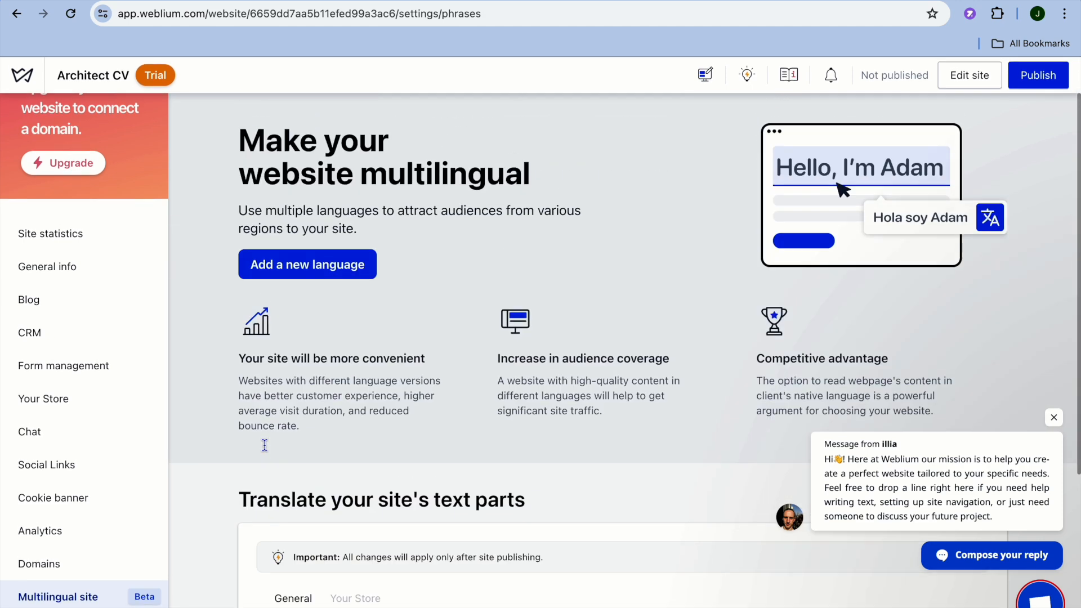